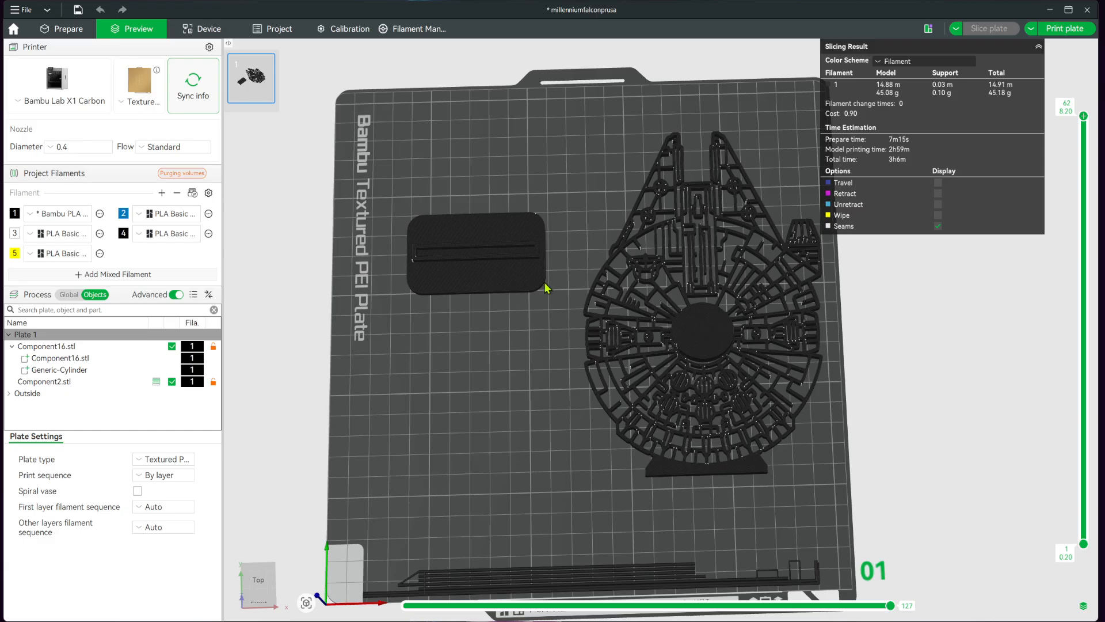
# Add a cube modifier to the rounded base Component2.stl and move it to the base's front edge.
pyautogui.moveTo(487, 370); pyautogui.dragTo(488, 379)
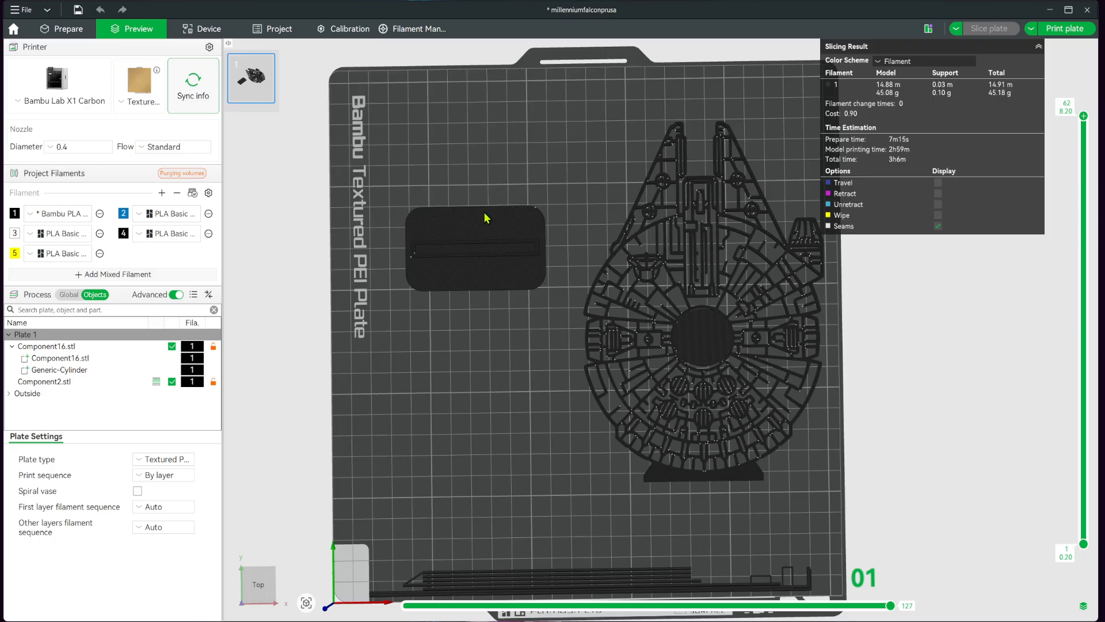
pyautogui.hotkey('ctrl', 'Tab')
pyautogui.click(506, 226)
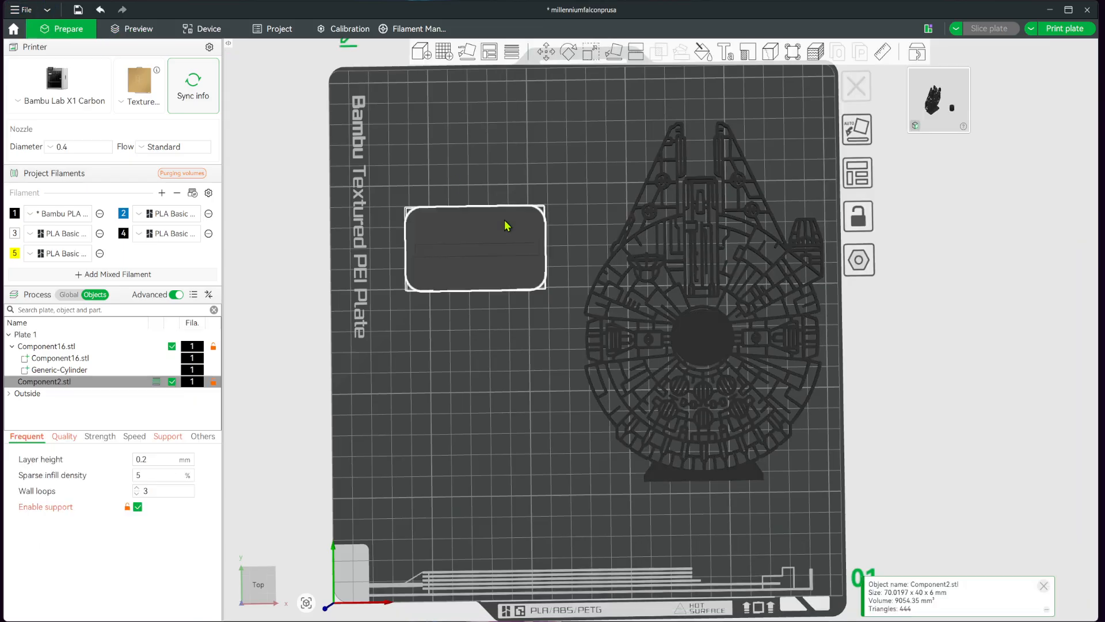
pyautogui.rightClick(498, 229)
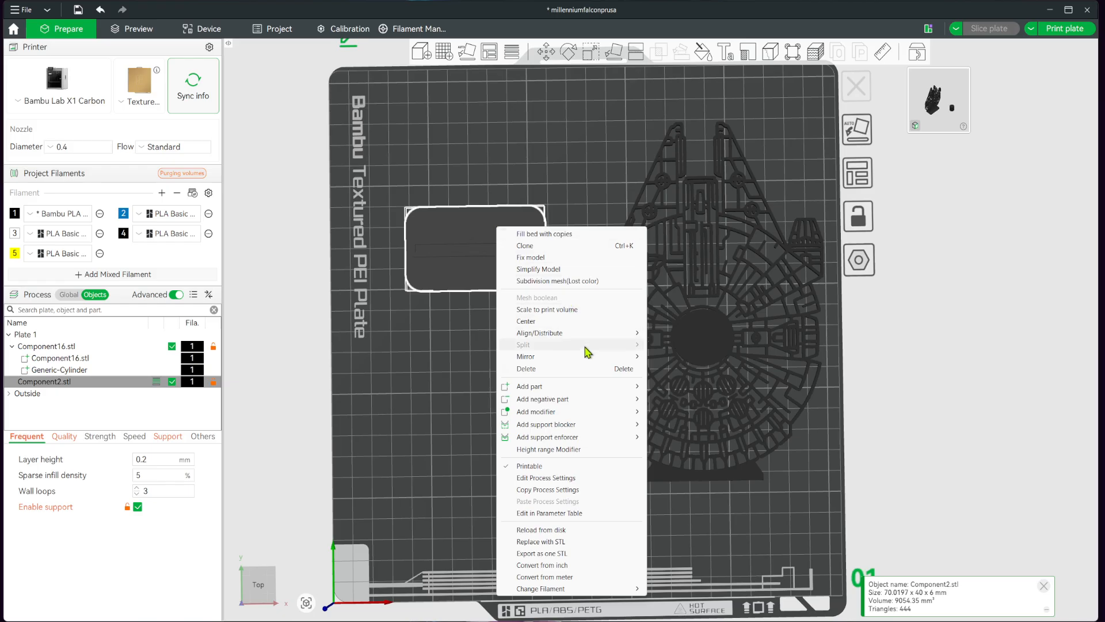
pyautogui.moveTo(603, 403)
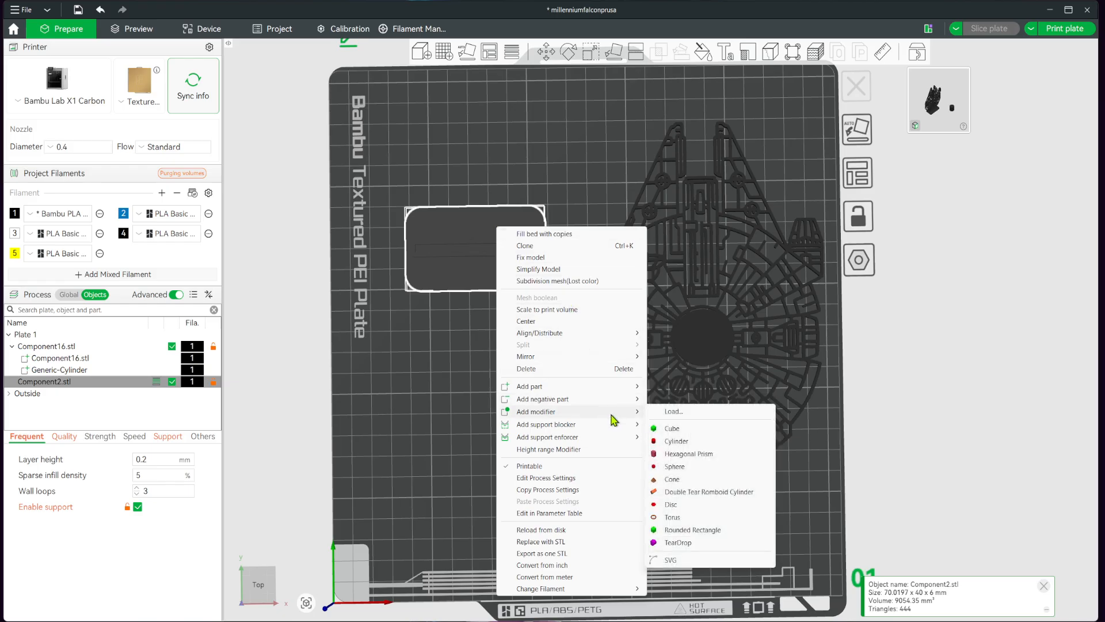
pyautogui.click(696, 432)
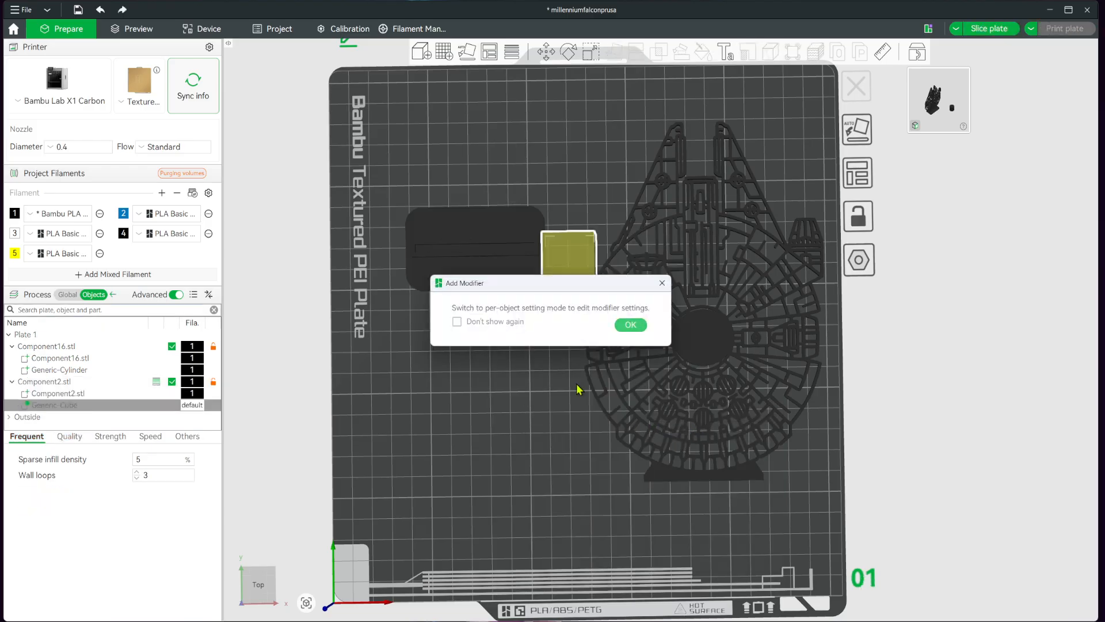
pyautogui.click(628, 325)
pyautogui.moveTo(580, 280); pyautogui.dragTo(477, 341)
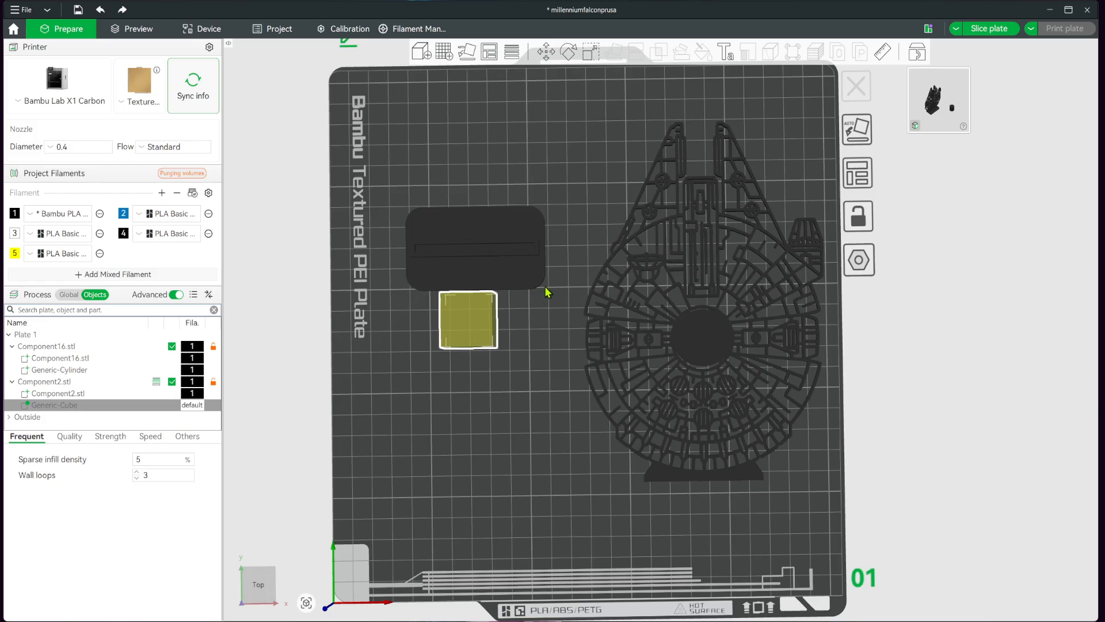
# Scale the cube modifier's height down to about 0.3 mm, leaving a thin sheet.
pyautogui.click(592, 54)
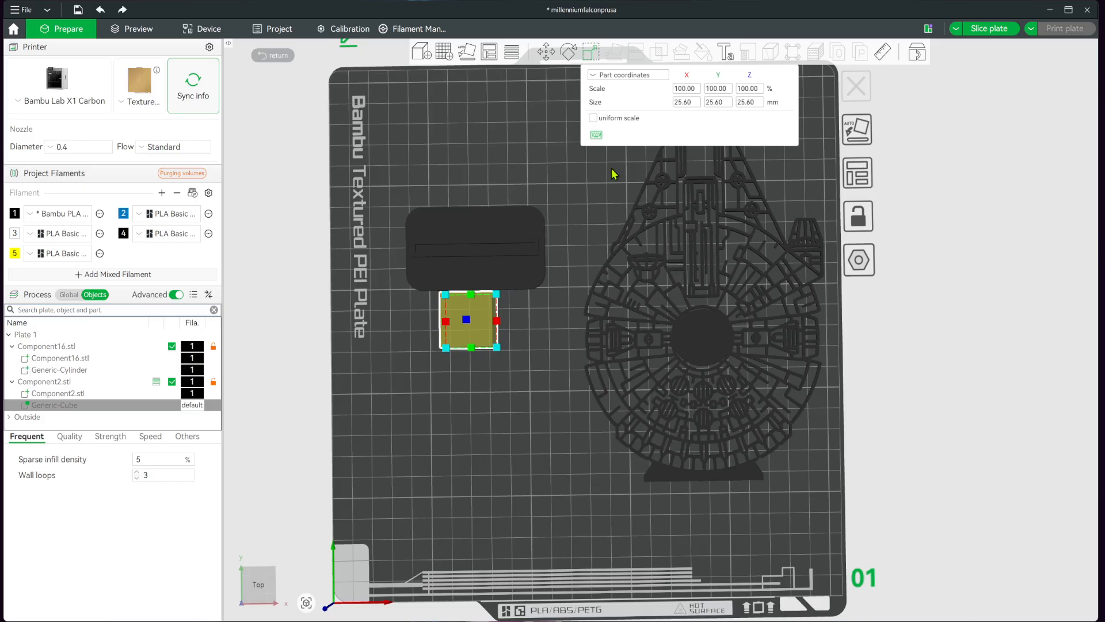
pyautogui.moveTo(498, 407); pyautogui.dragTo(499, 369)
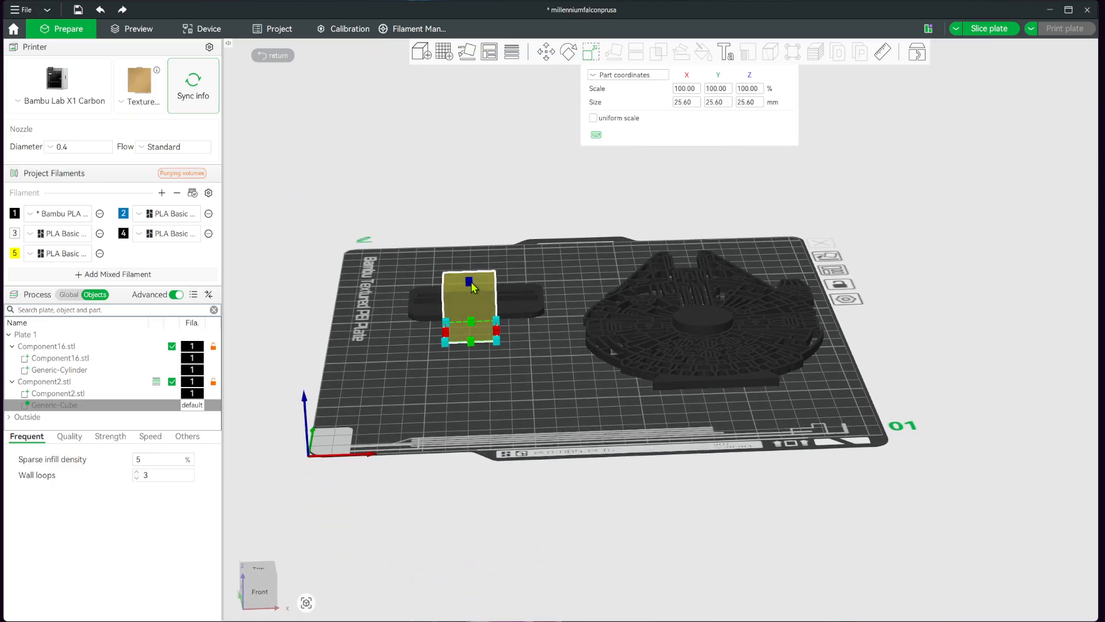
pyautogui.moveTo(469, 283); pyautogui.dragTo(480, 347)
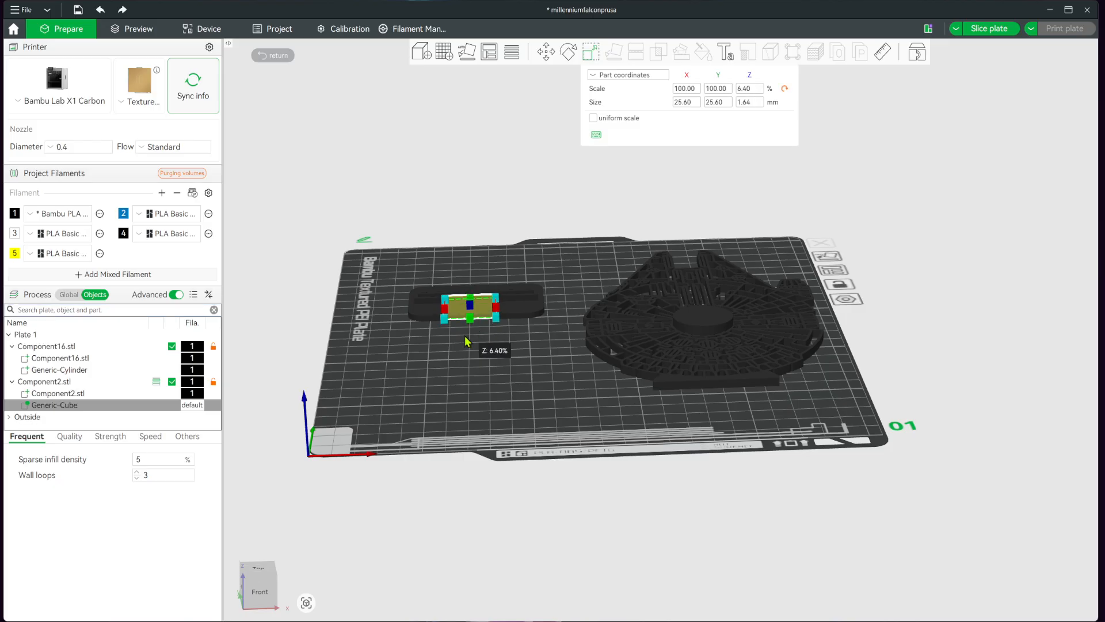
pyautogui.scroll(8, 447, 313)
pyautogui.moveTo(592, 388); pyautogui.dragTo(759, 396, button='right')
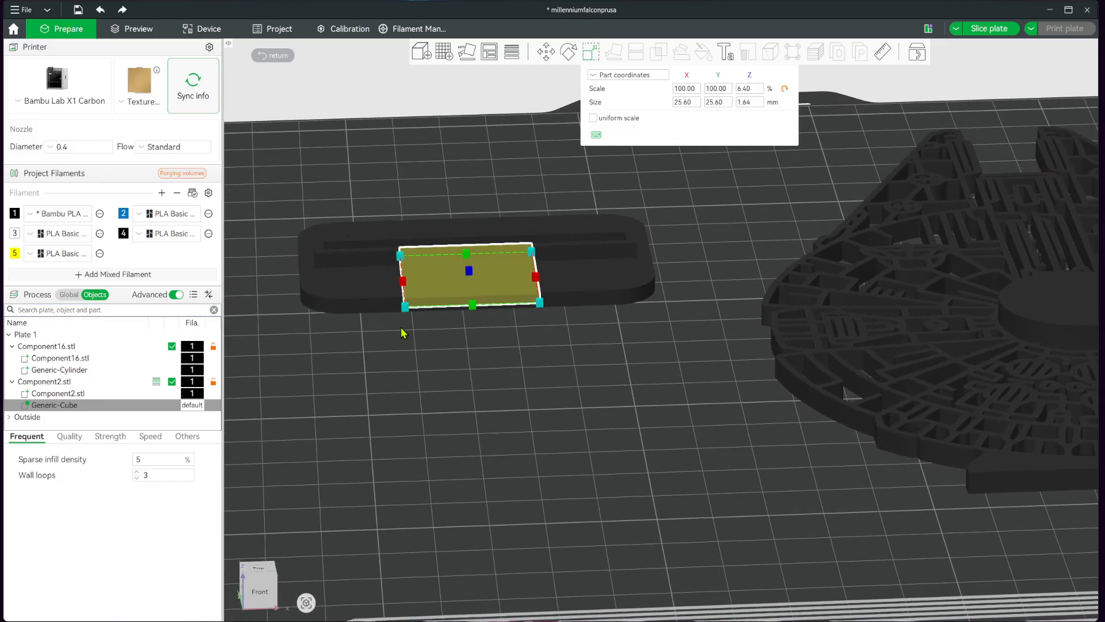
pyautogui.scroll(4, 394, 330)
pyautogui.moveTo(394, 330); pyautogui.dragTo(682, 350, button='right')
pyautogui.scroll(2, 597, 349)
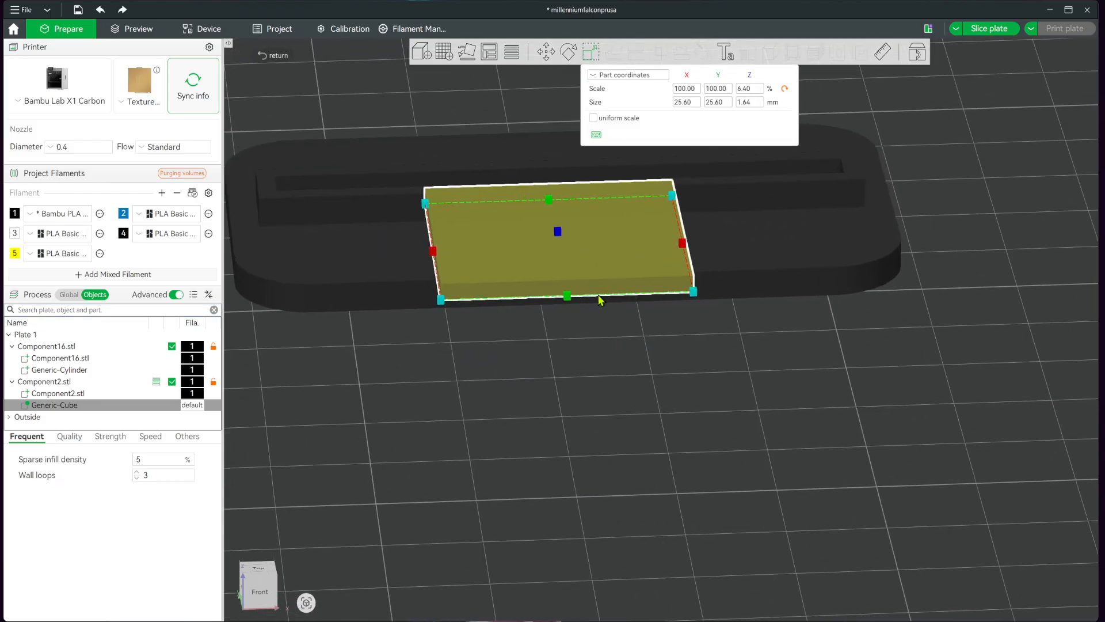
pyautogui.moveTo(557, 231); pyautogui.dragTo(562, 247)
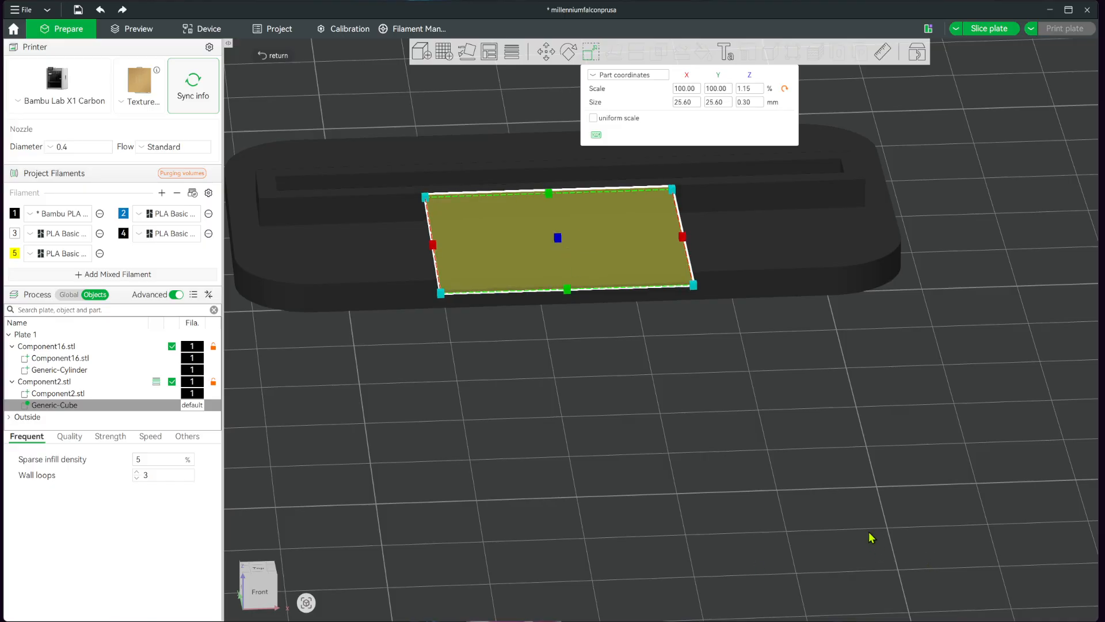
# Shrink the modifier's Y size to about 12.6 mm and position it on the base's flat area in front of the slot.
pyautogui.moveTo(869, 532); pyautogui.dragTo(884, 551, button='right')
pyautogui.moveTo(796, 517); pyautogui.dragTo(773, 517)
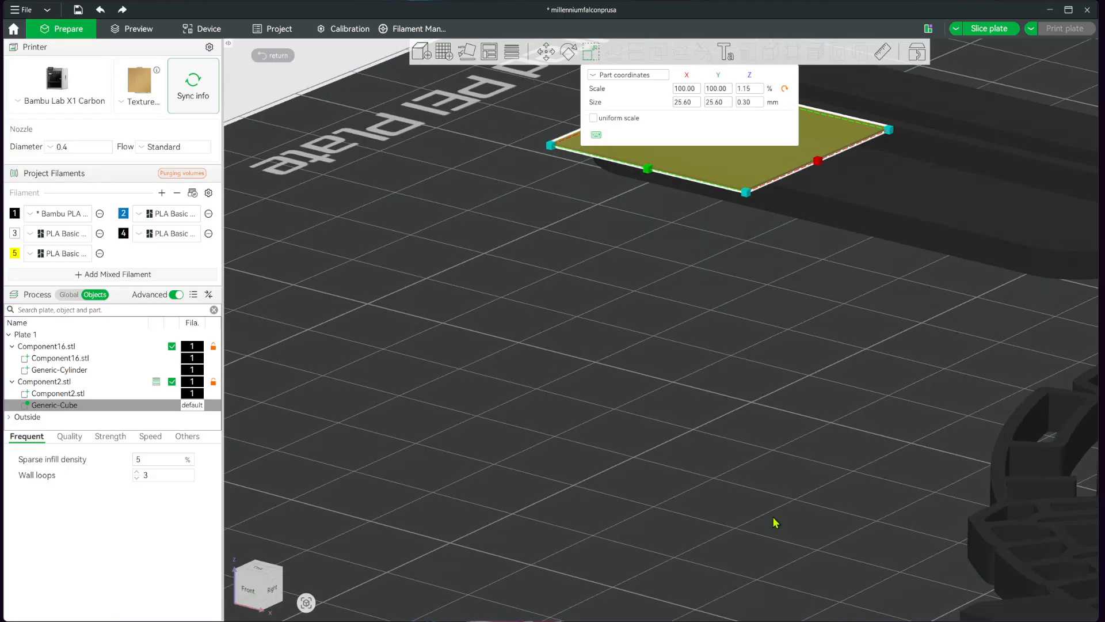
pyautogui.press('1')
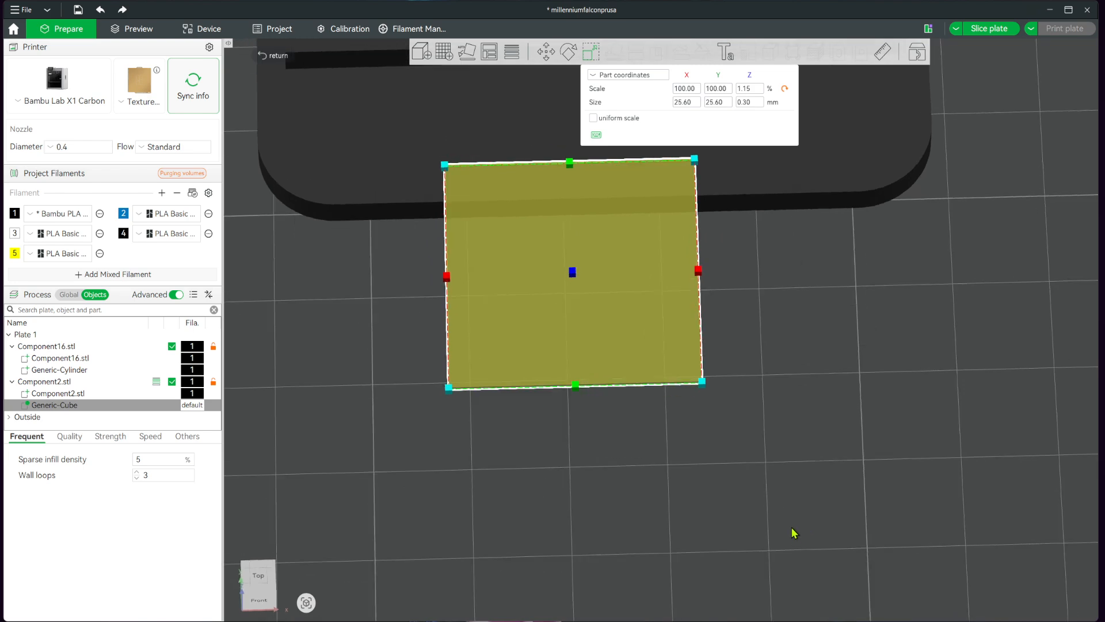
pyautogui.moveTo(806, 459); pyautogui.dragTo(799, 595, button='right')
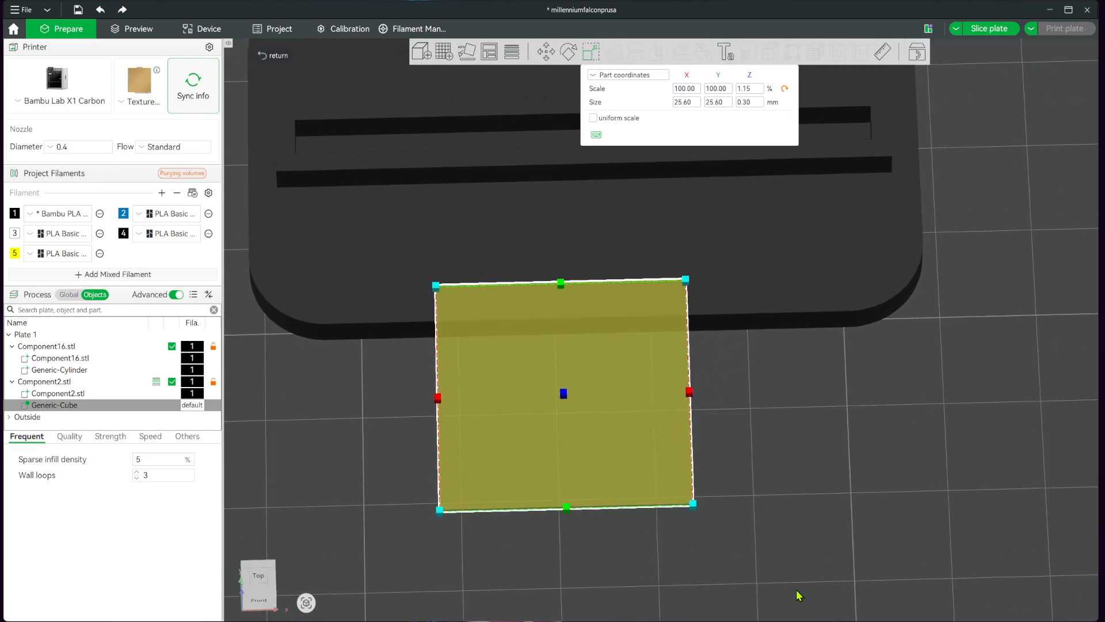
pyautogui.moveTo(812, 506); pyautogui.dragTo(812, 533, button='right')
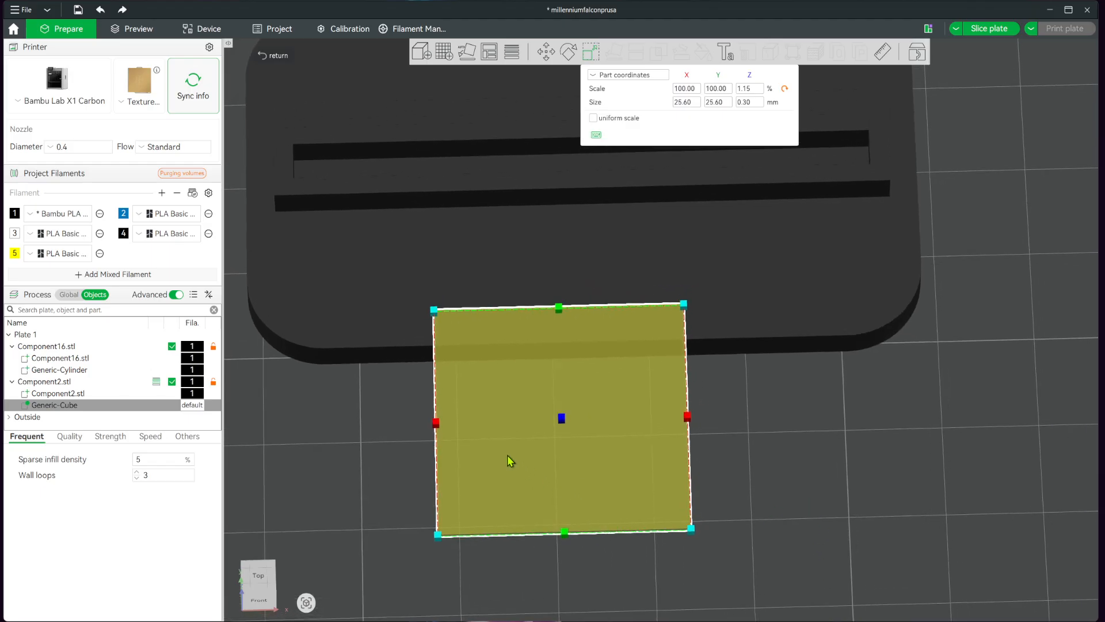
pyautogui.moveTo(559, 467); pyautogui.dragTo(570, 369)
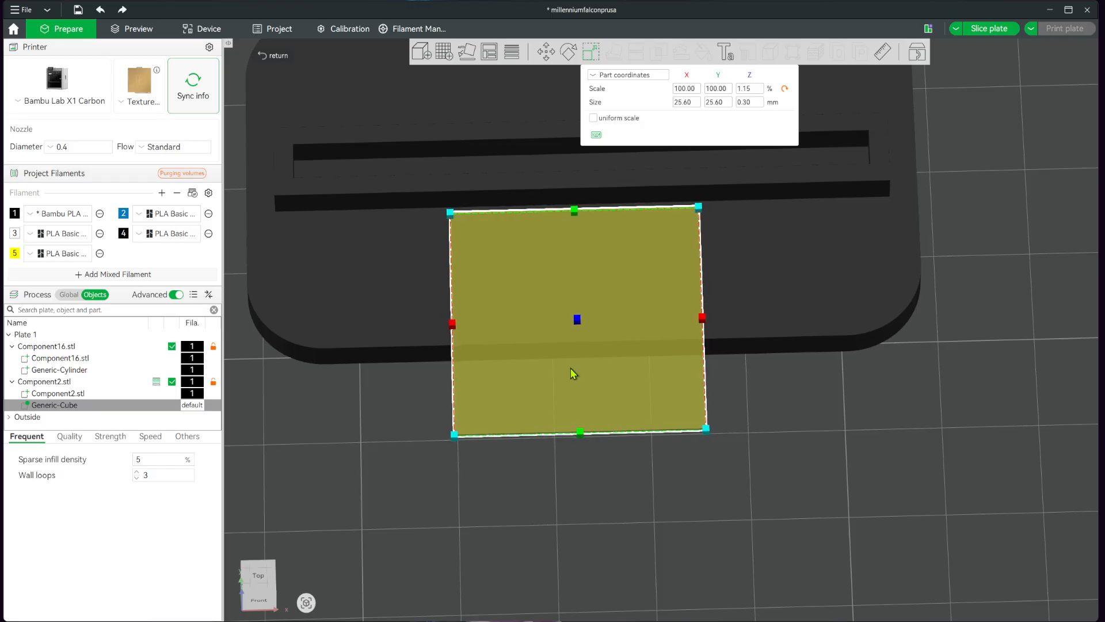
pyautogui.moveTo(580, 433); pyautogui.dragTo(586, 299)
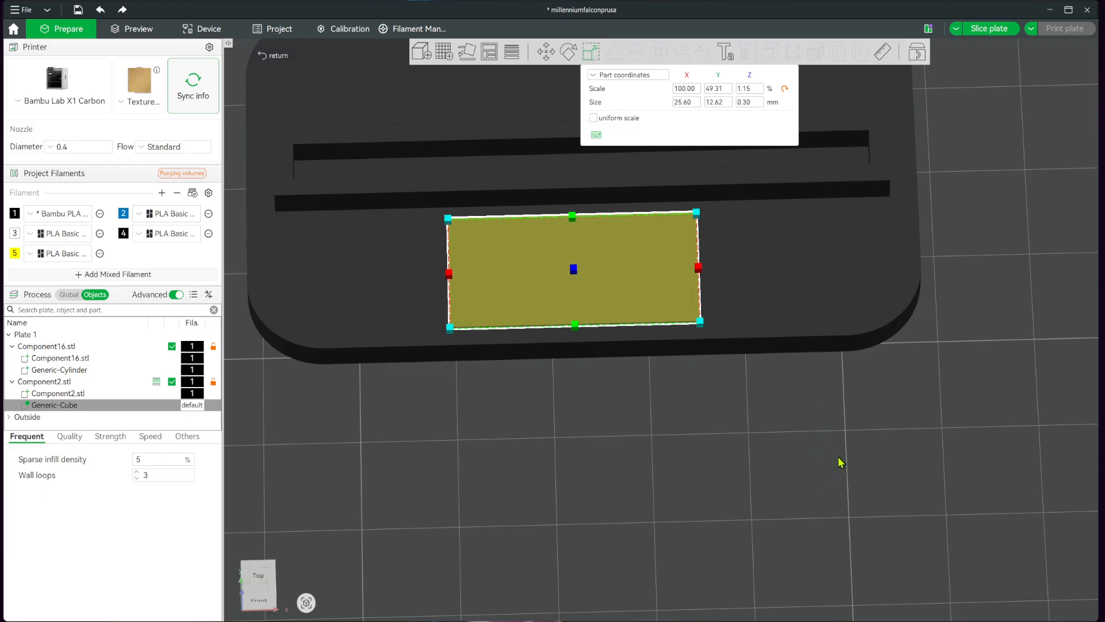
pyautogui.moveTo(838, 458); pyautogui.dragTo(814, 471)
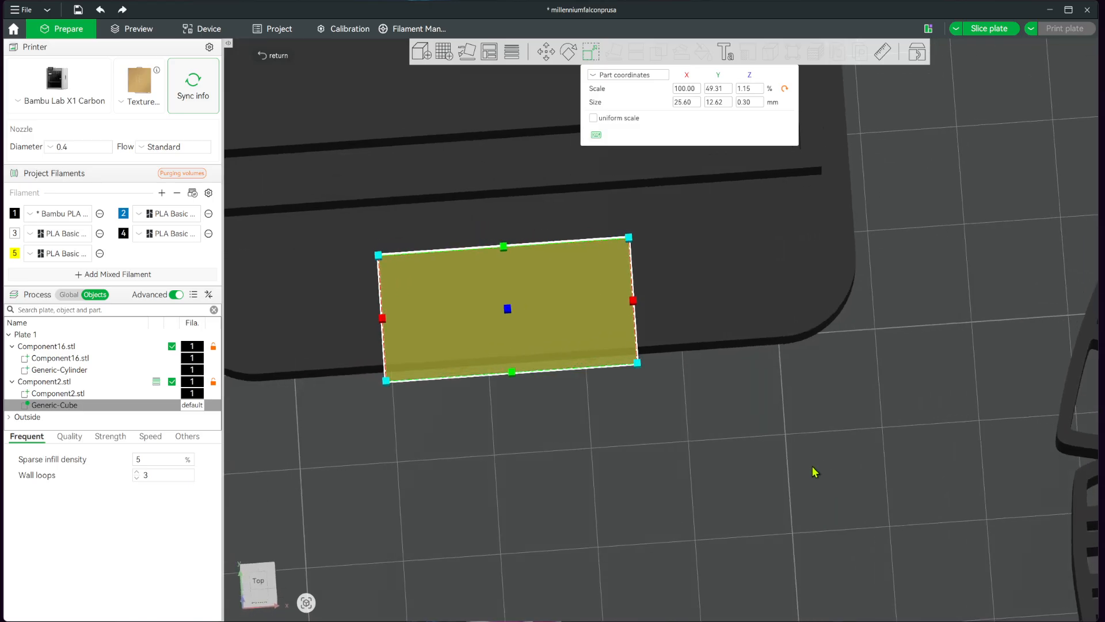
pyautogui.moveTo(562, 321); pyautogui.dragTo(550, 280)
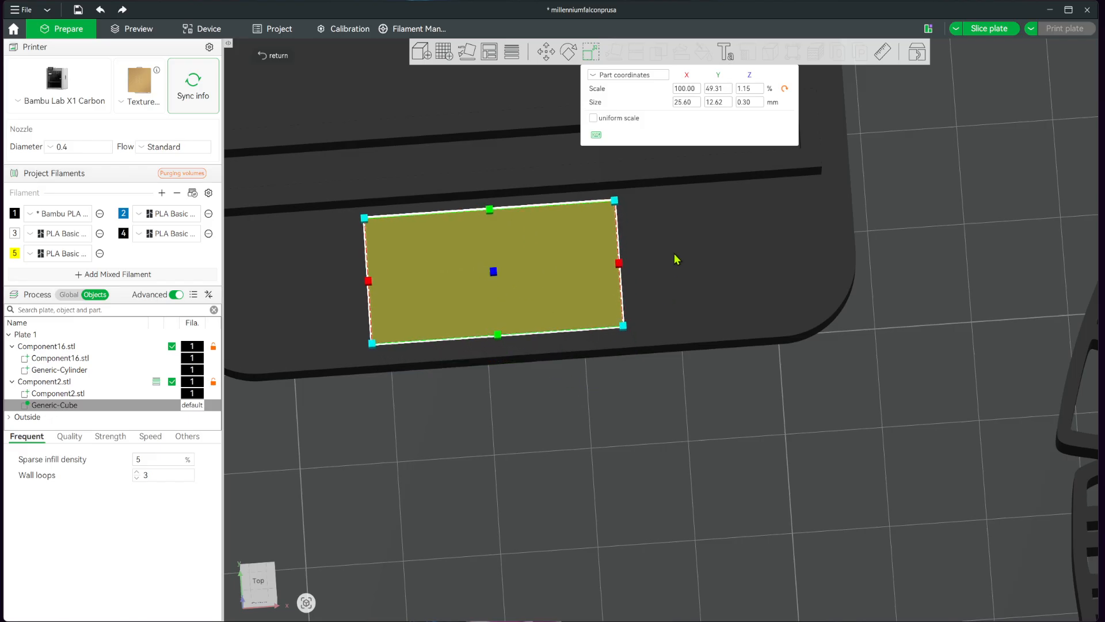
# Slice the plate and examine the base's front surface around the modifier in the sliced preview.
pyautogui.click(989, 26)
pyautogui.click(984, 28)
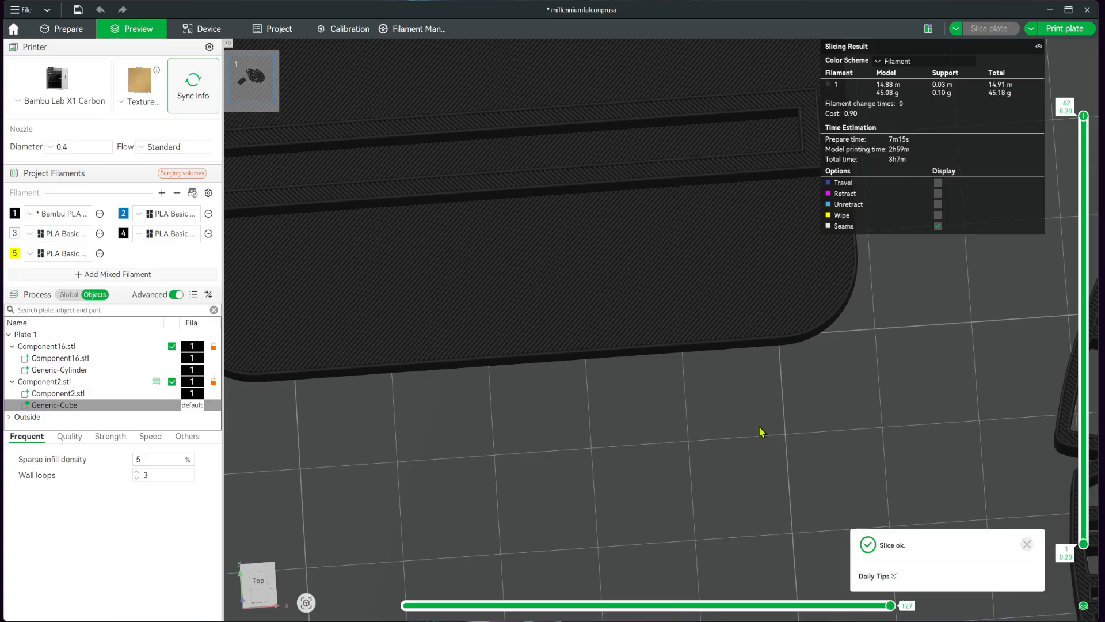
pyautogui.moveTo(653, 449); pyautogui.dragTo(644, 437)
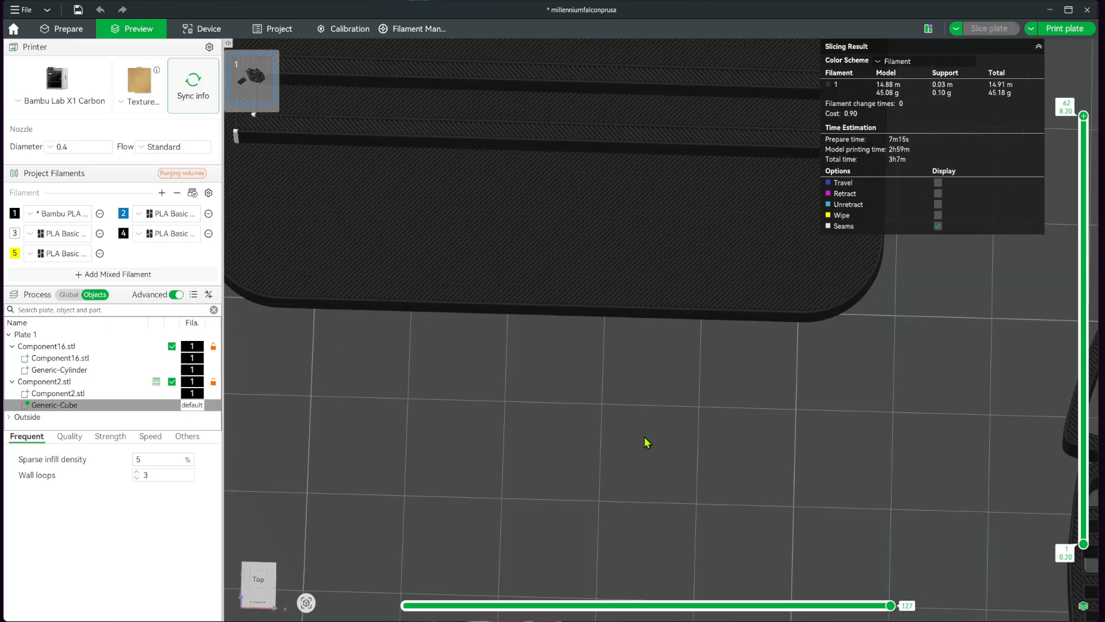
pyautogui.scroll(-10, 666, 443)
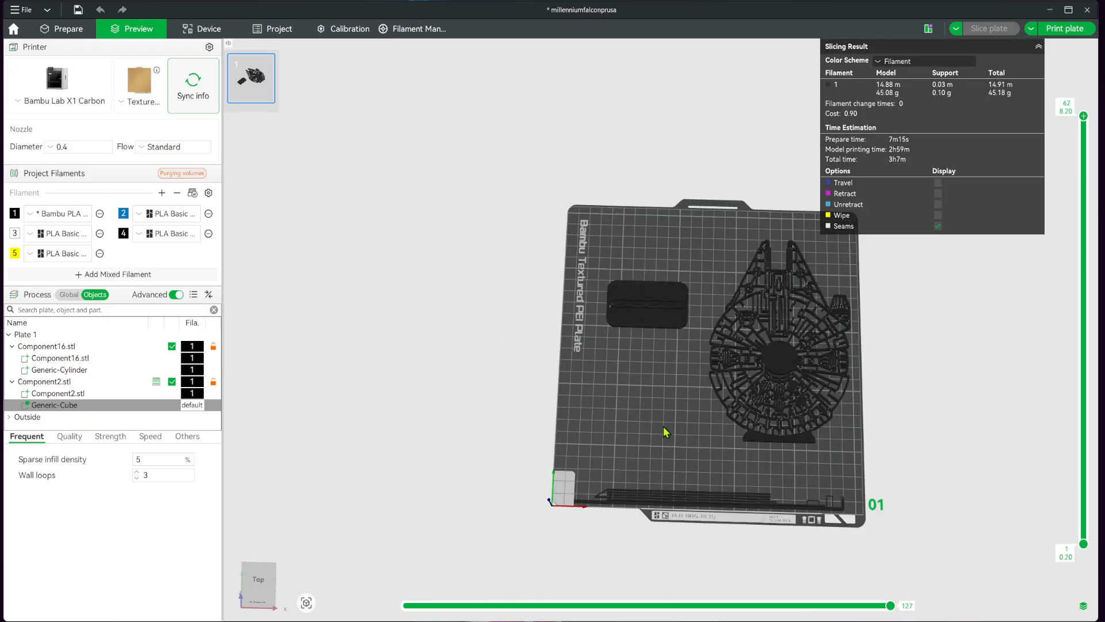
pyautogui.moveTo(663, 427); pyautogui.dragTo(640, 423)
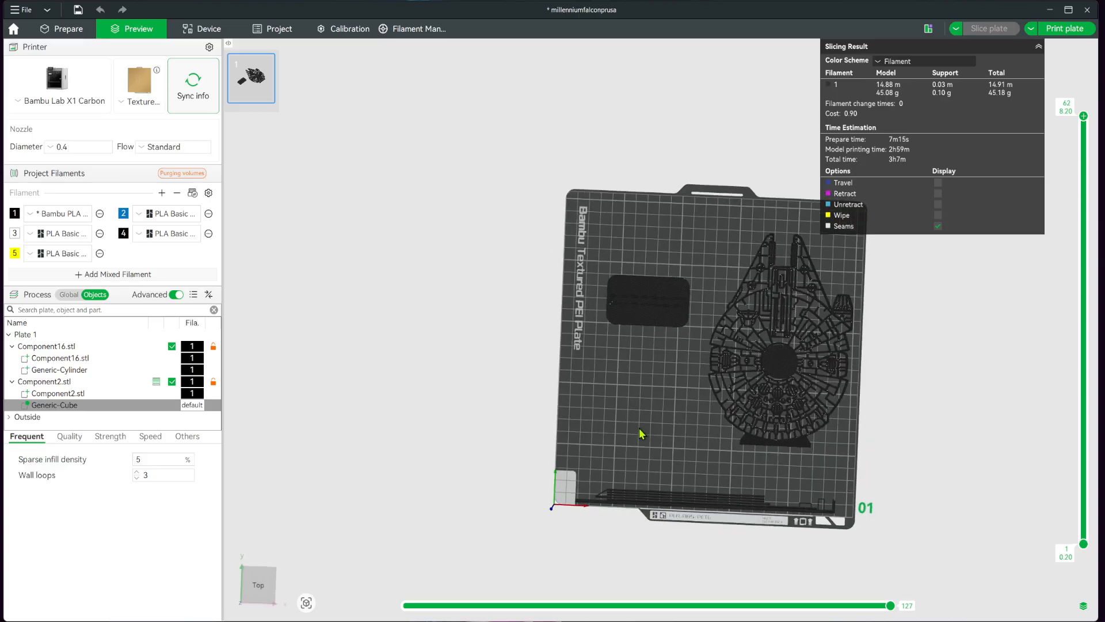
pyautogui.scroll(5, 592, 351)
pyautogui.scroll(6, 558, 330)
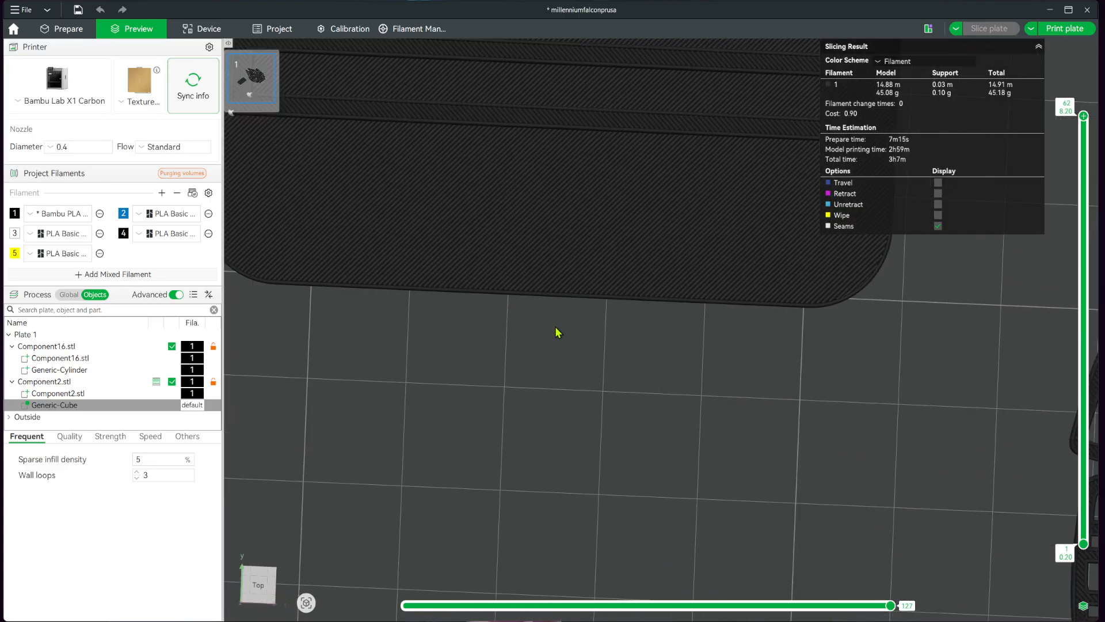
pyautogui.moveTo(370, 484); pyautogui.dragTo(371, 521)
pyautogui.scroll(-8, 371, 521)
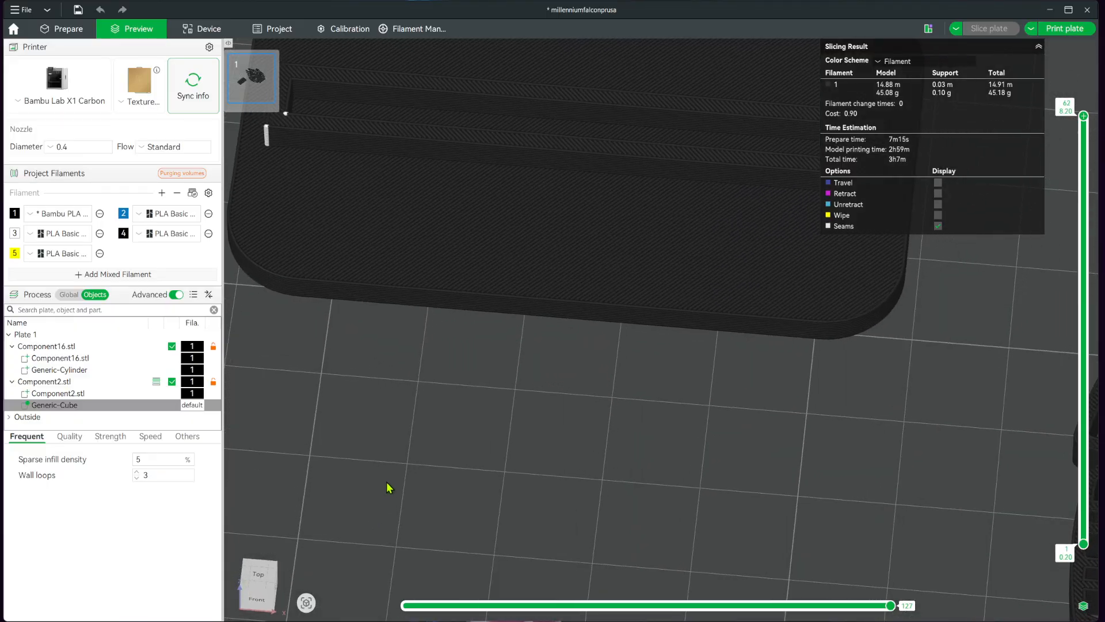
pyautogui.scroll(1, 645, 452)
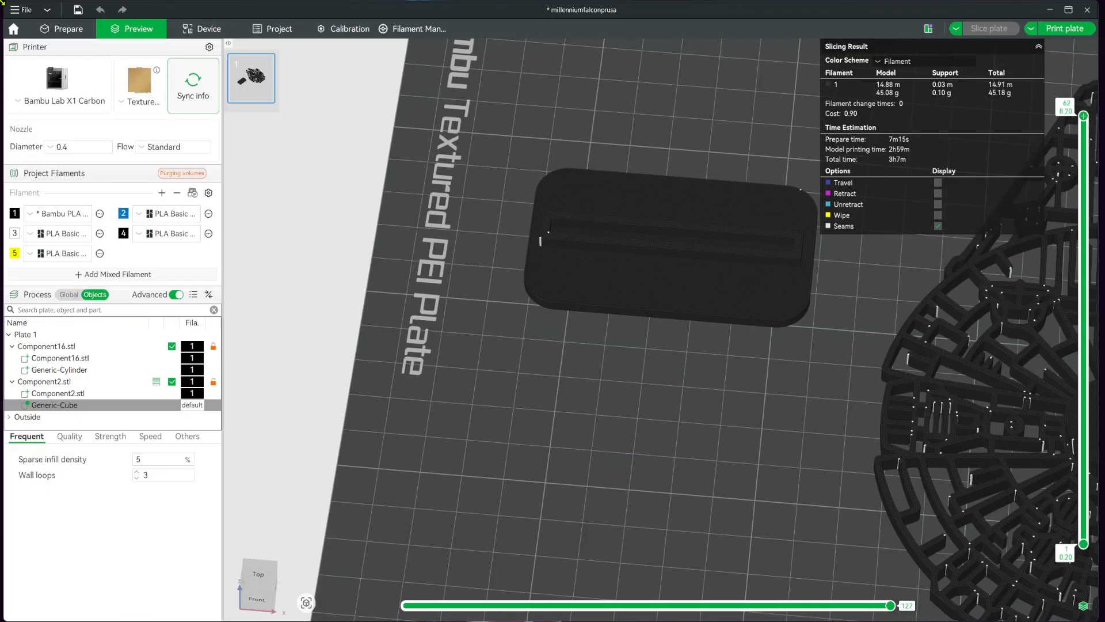
# Return to model preparation and delete the cube modifier from the base.
pyautogui.click(62, 29)
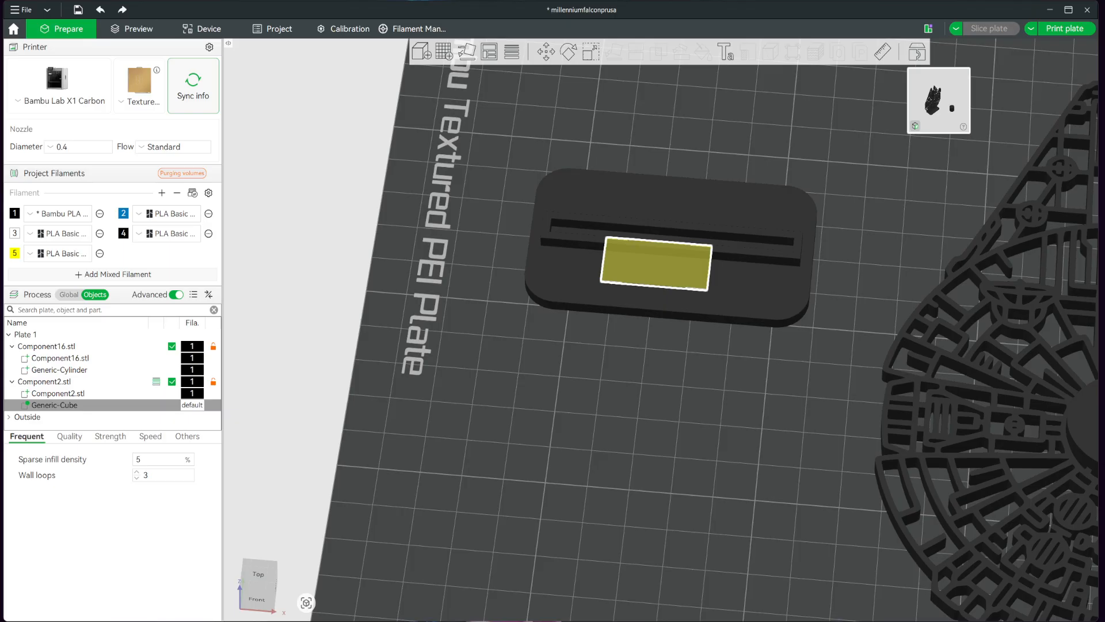
pyautogui.moveTo(777, 543); pyautogui.dragTo(782, 555)
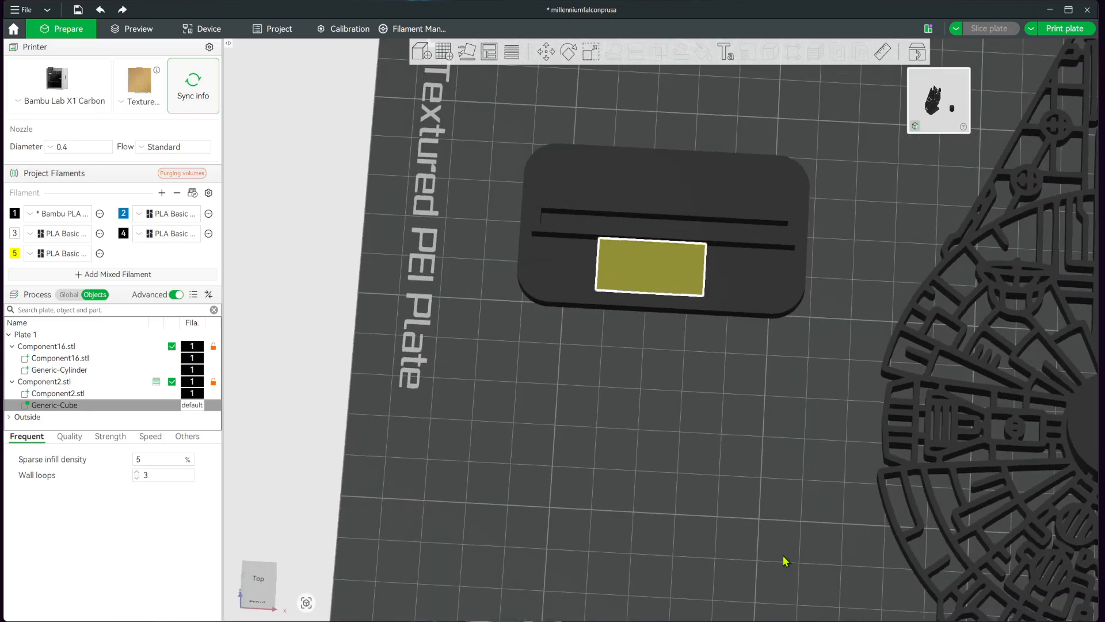
pyautogui.moveTo(661, 277); pyautogui.dragTo(677, 288)
pyautogui.press('Delete')
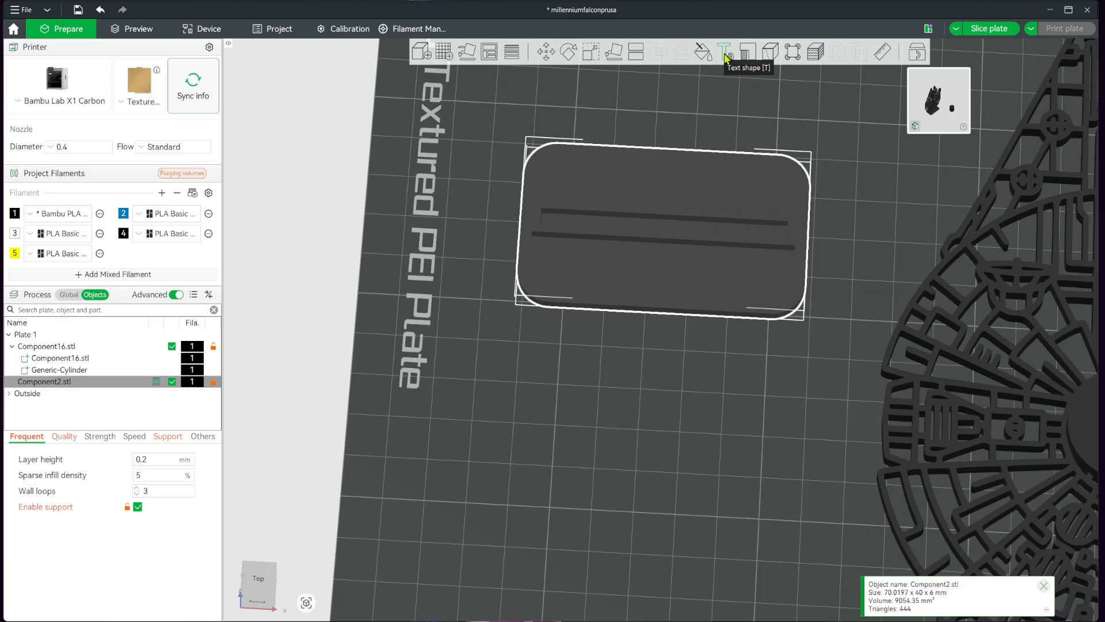
# Add a text shape reading "WizardHow" to the base and position it on the flat area in front of the slot.
pyautogui.click(727, 58)
pyautogui.moveTo(689, 239); pyautogui.dragTo(645, 300)
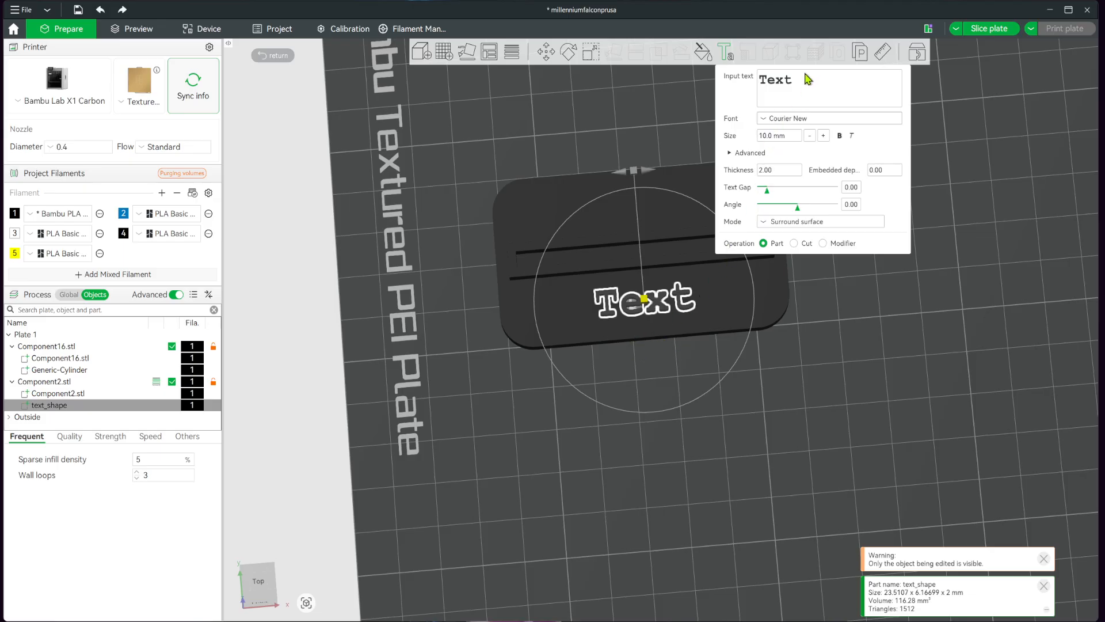
pyautogui.moveTo(808, 83); pyautogui.dragTo(731, 80)
pyautogui.write('WizardH')
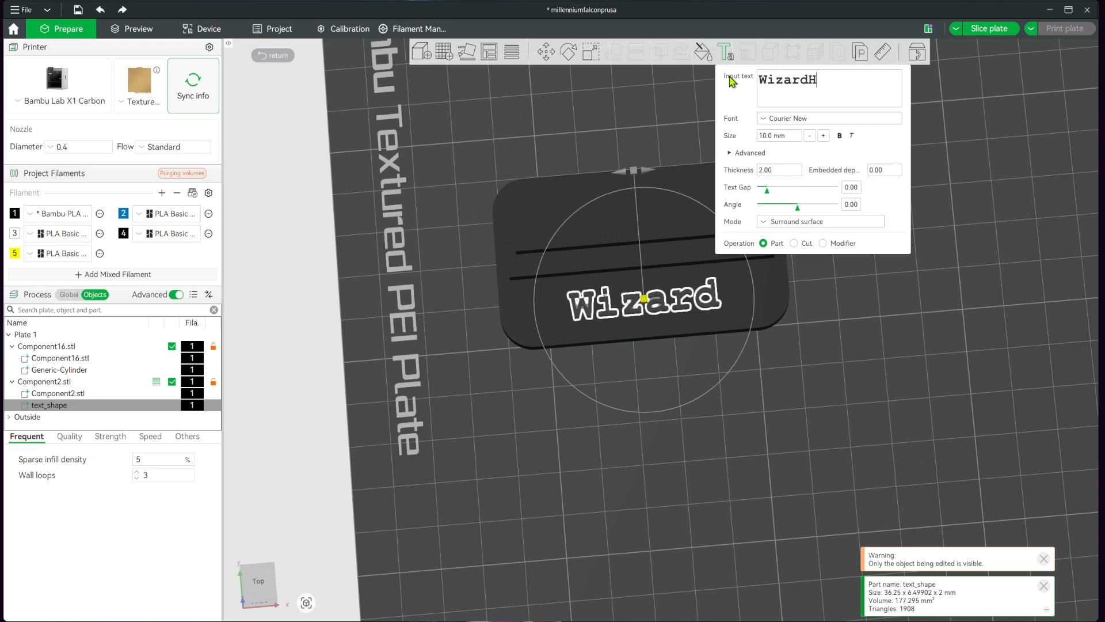
pyautogui.write('ow')
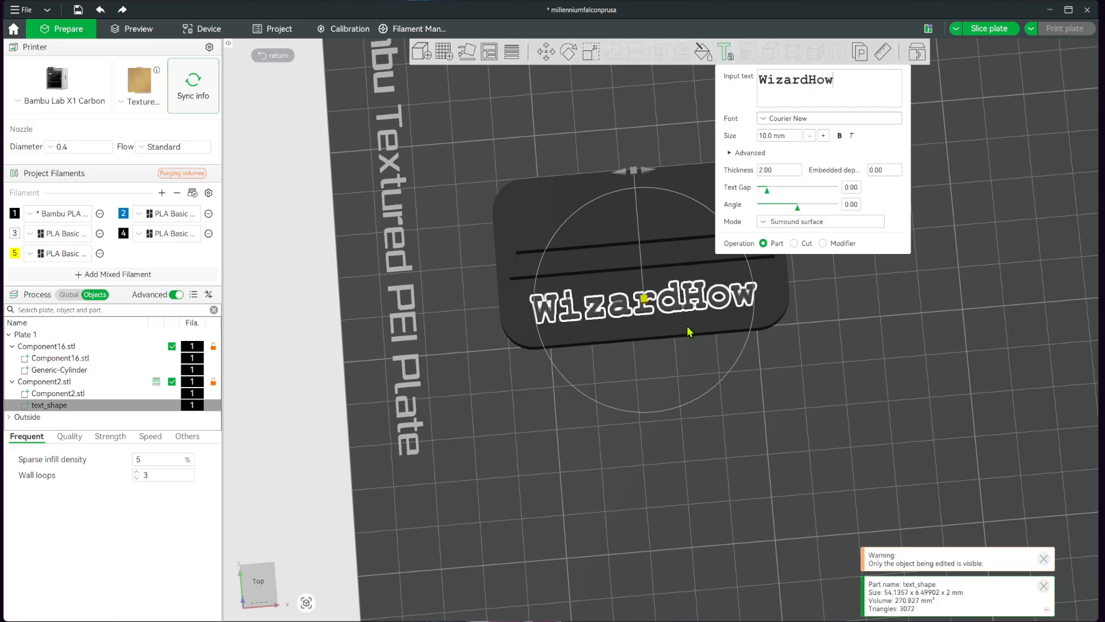
pyautogui.moveTo(644, 299); pyautogui.dragTo(650, 299)
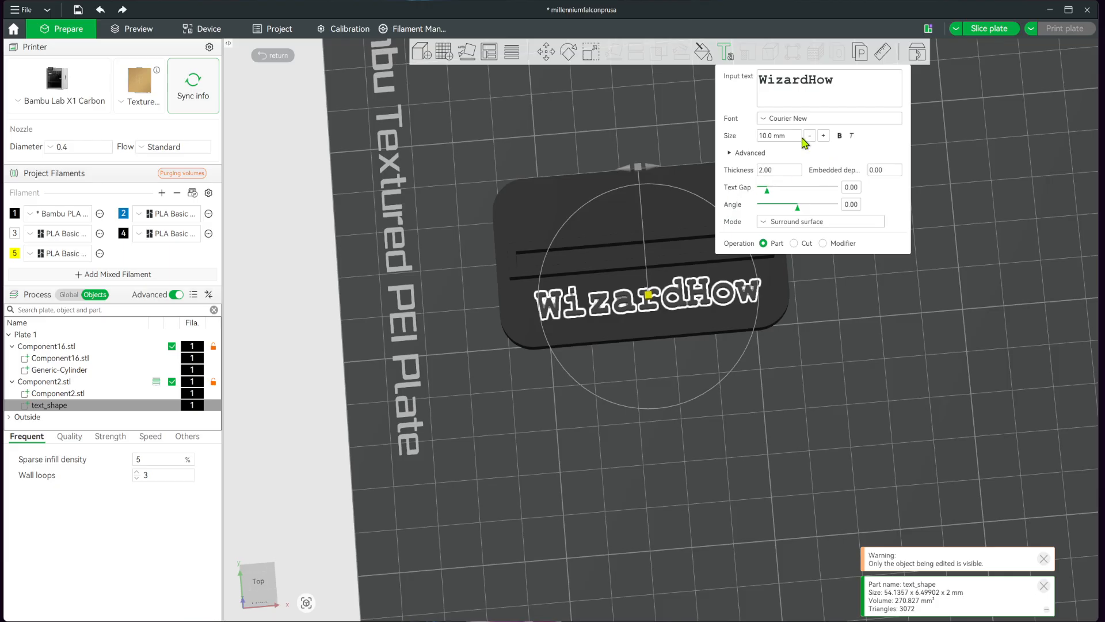
# Set the WizardHow text's embedded depth to 1 mm and finish editing the text.
pyautogui.click(884, 171)
pyautogui.write('1')
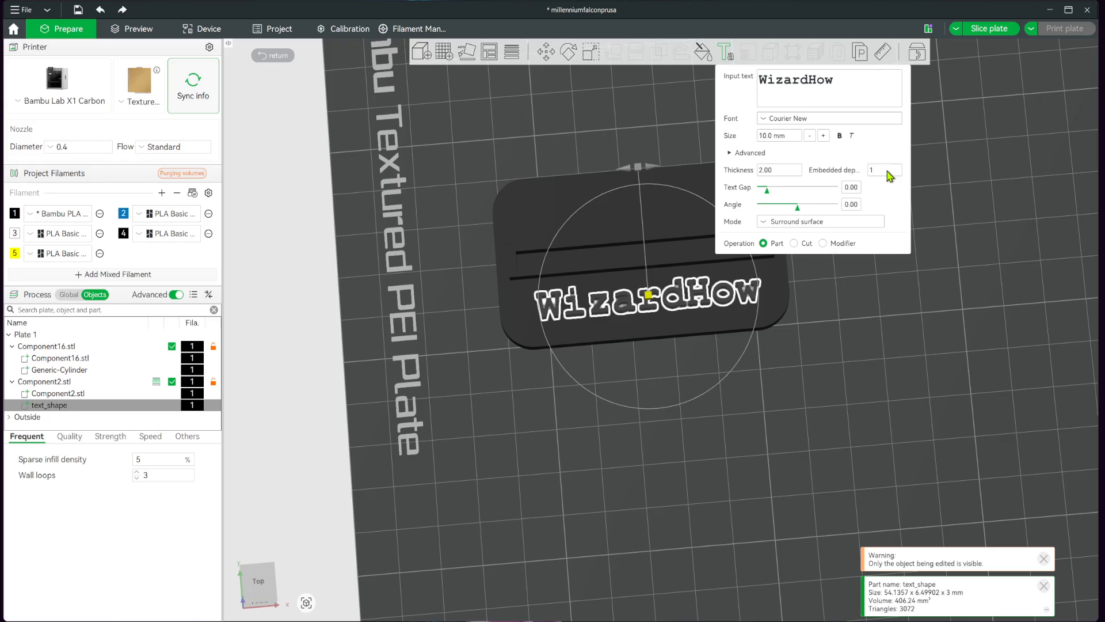
pyautogui.click(742, 152)
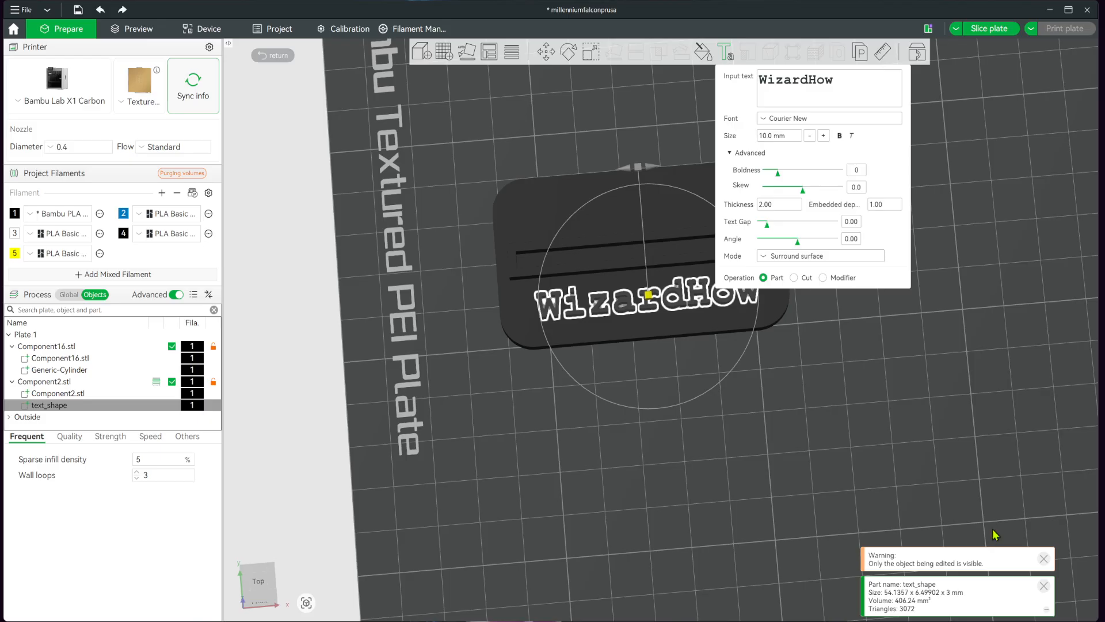
pyautogui.click(724, 52)
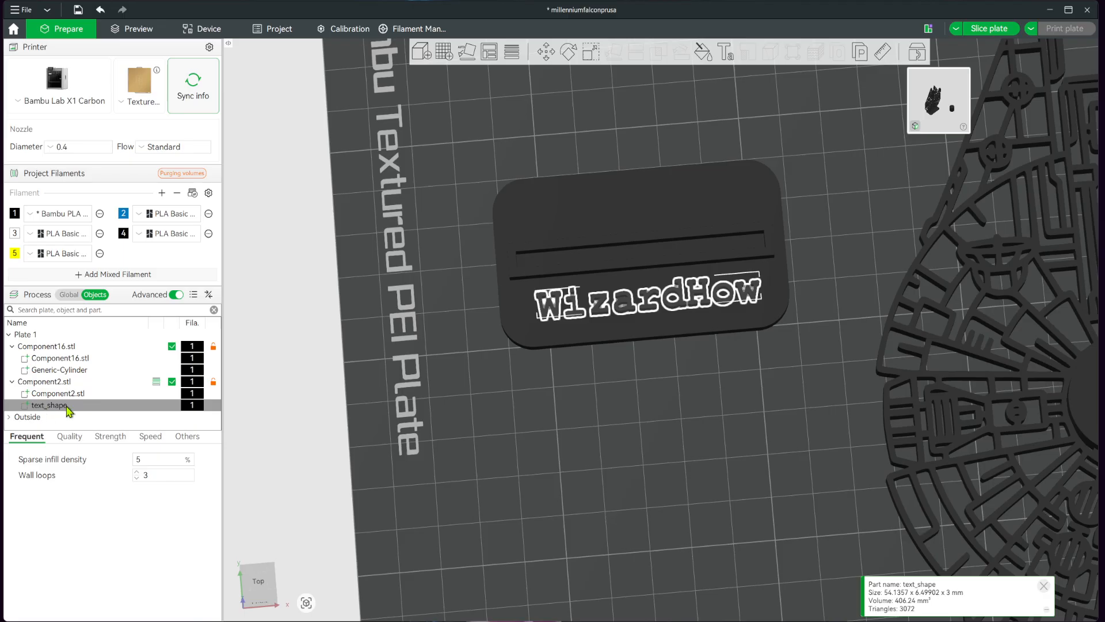
# Assign the yellow filament 5 to the WizardHow text shape.
pyautogui.click(195, 406)
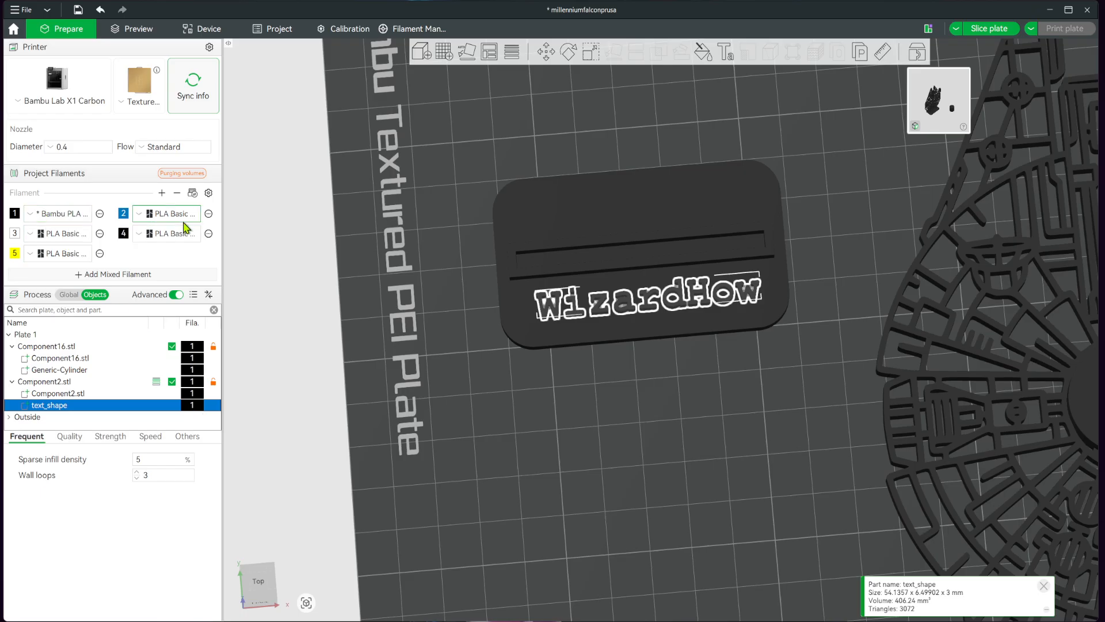
pyautogui.click(192, 405)
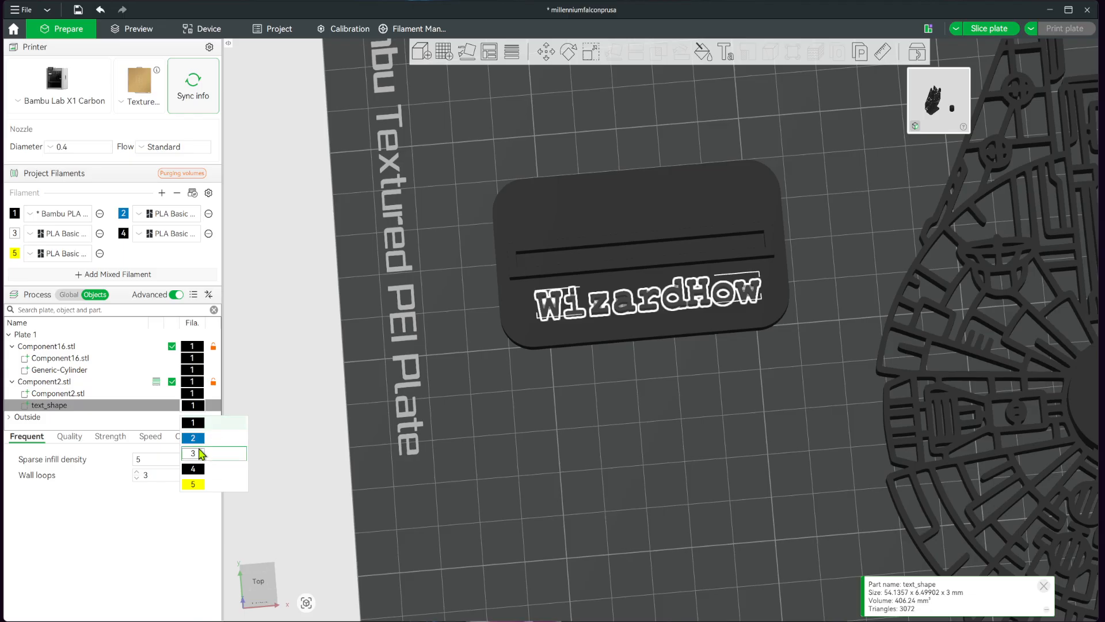
pyautogui.click(197, 484)
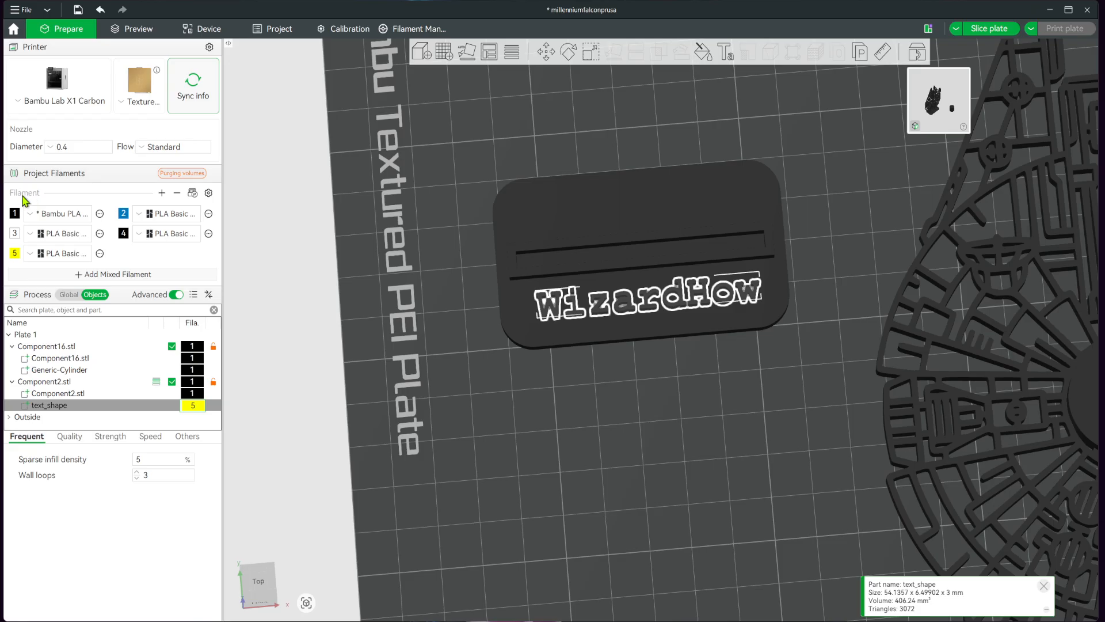
# Add a sixth filament to the project and set its colour to the official orange.
pyautogui.click(163, 196)
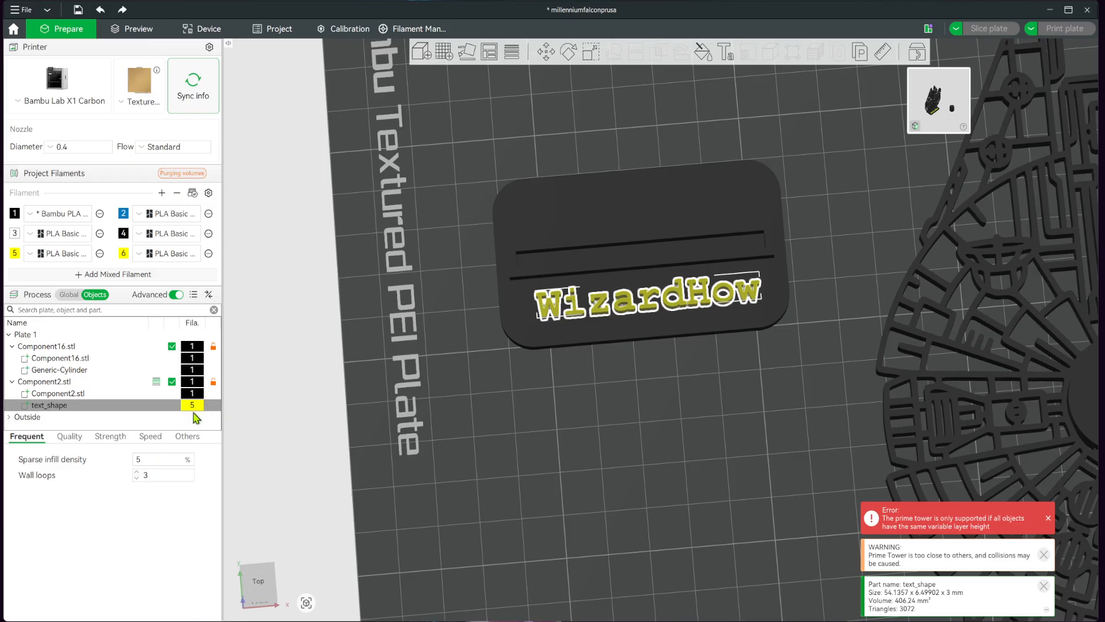
pyautogui.click(123, 254)
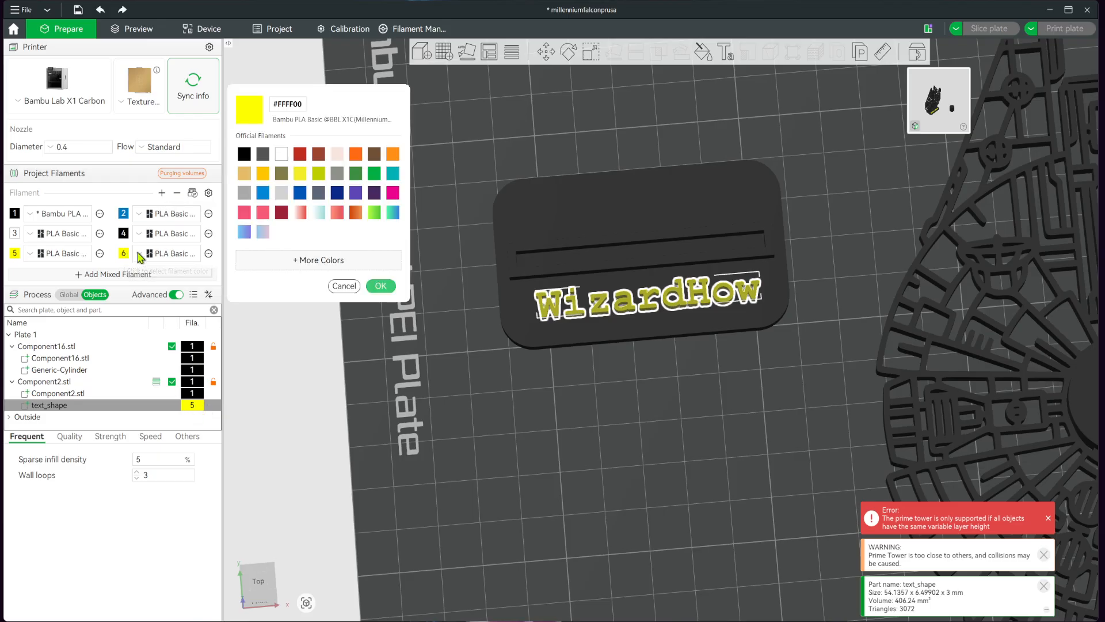
pyautogui.click(356, 154)
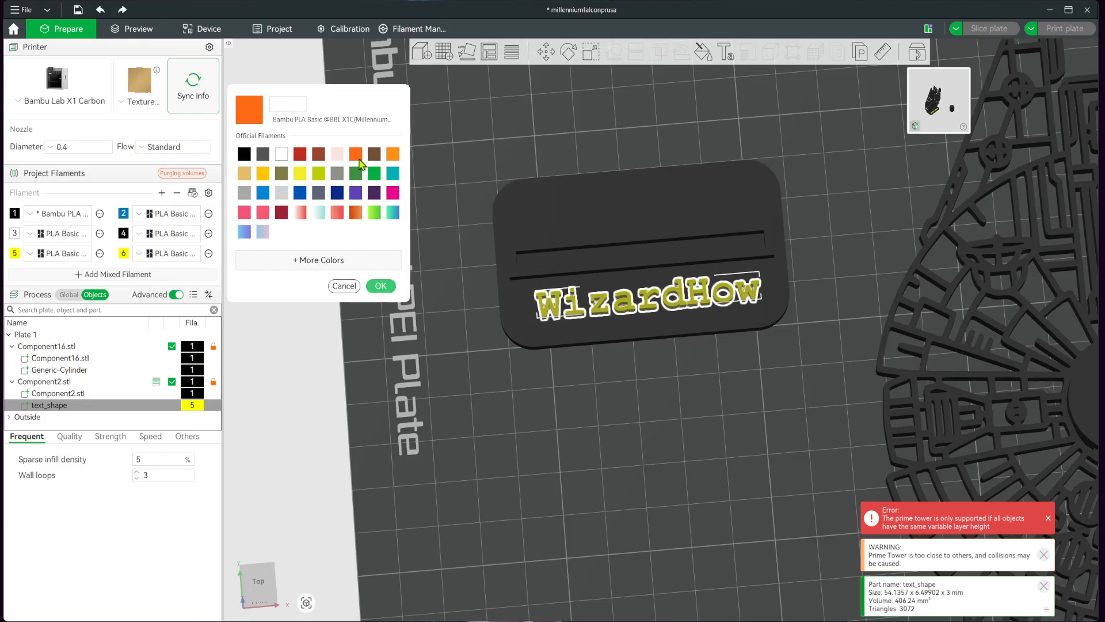
pyautogui.click(380, 286)
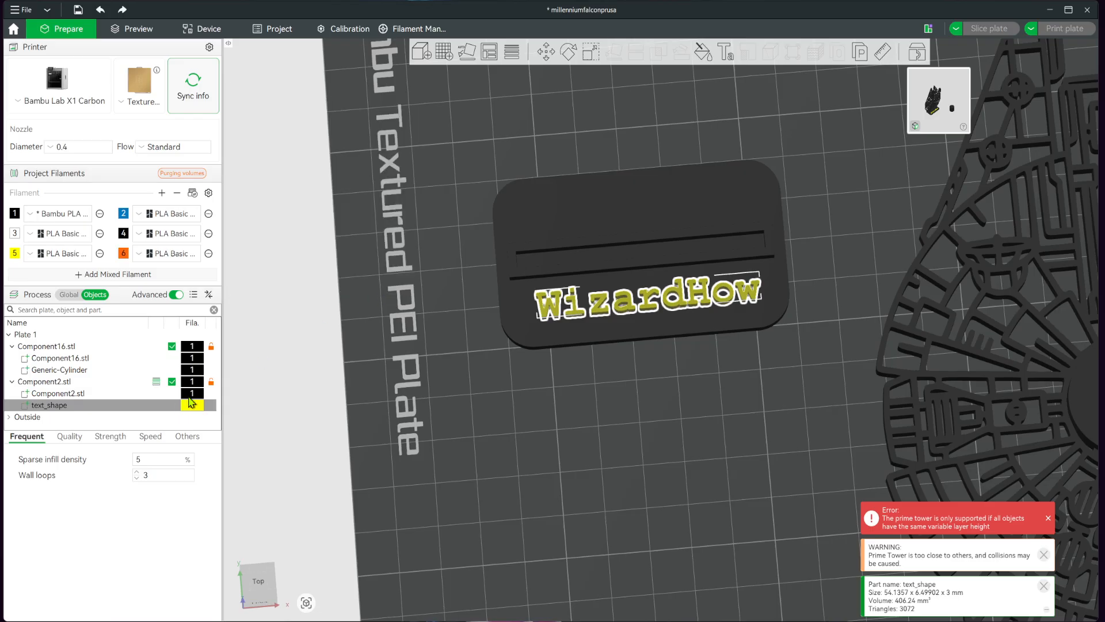
# Assign the orange filament 6 to the WizardHow text shape and clear the selection.
pyautogui.click(193, 406)
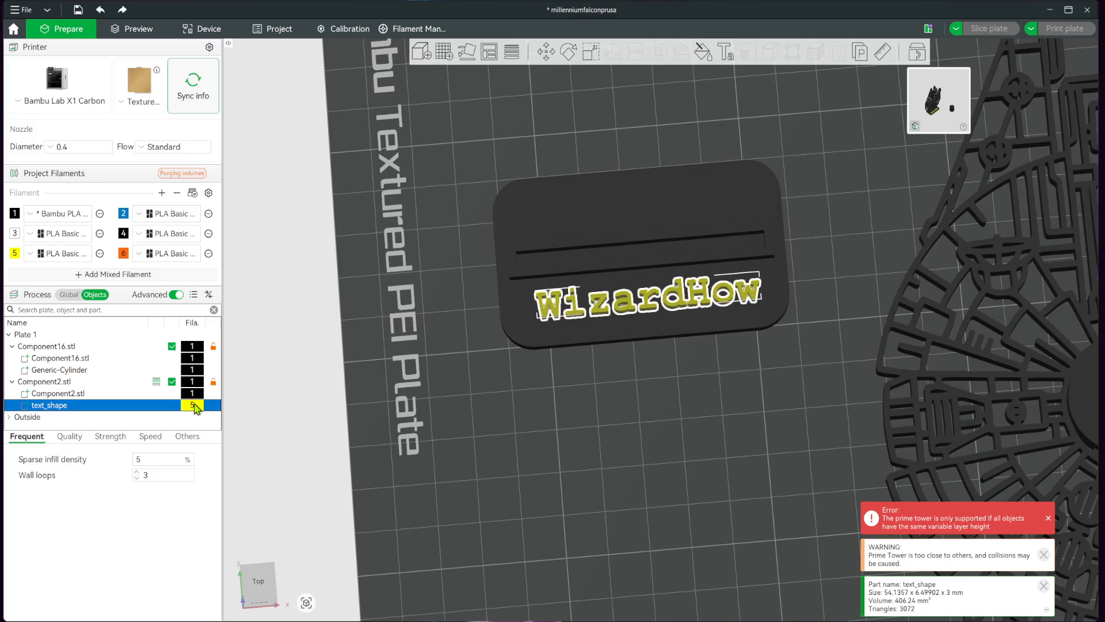
pyautogui.click(194, 406)
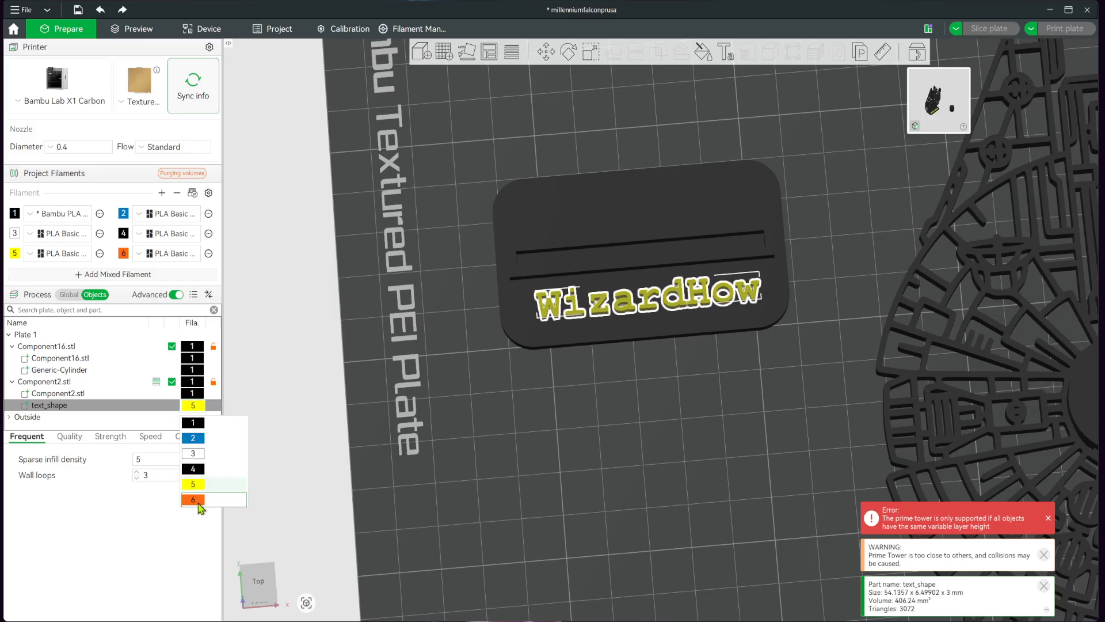
pyautogui.click(193, 500)
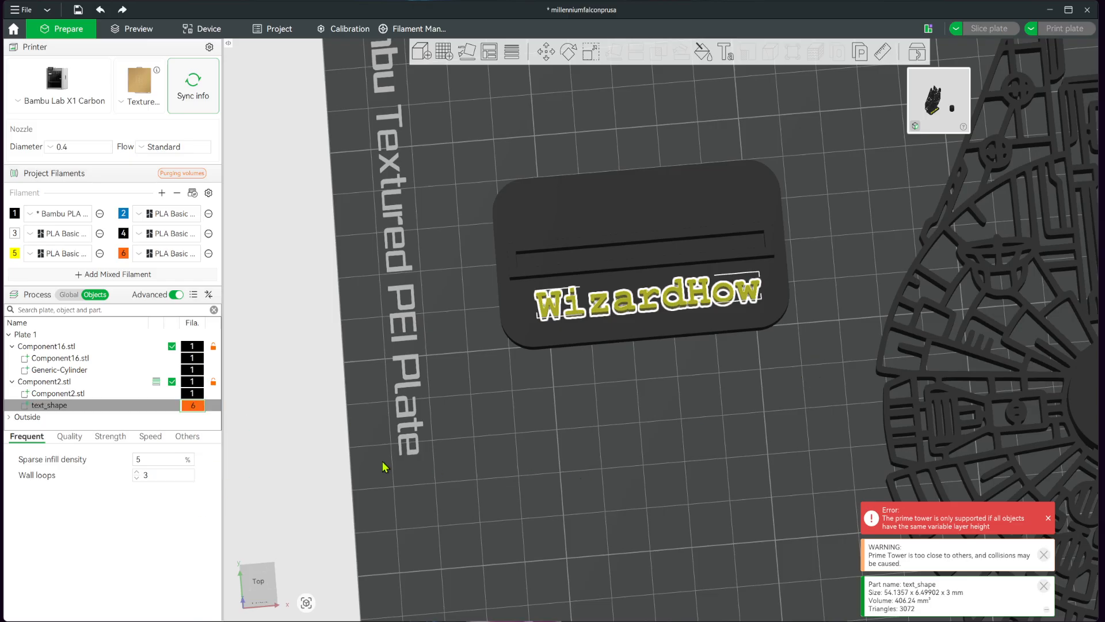
pyautogui.click(807, 433)
pyautogui.moveTo(817, 430); pyautogui.dragTo(813, 435)
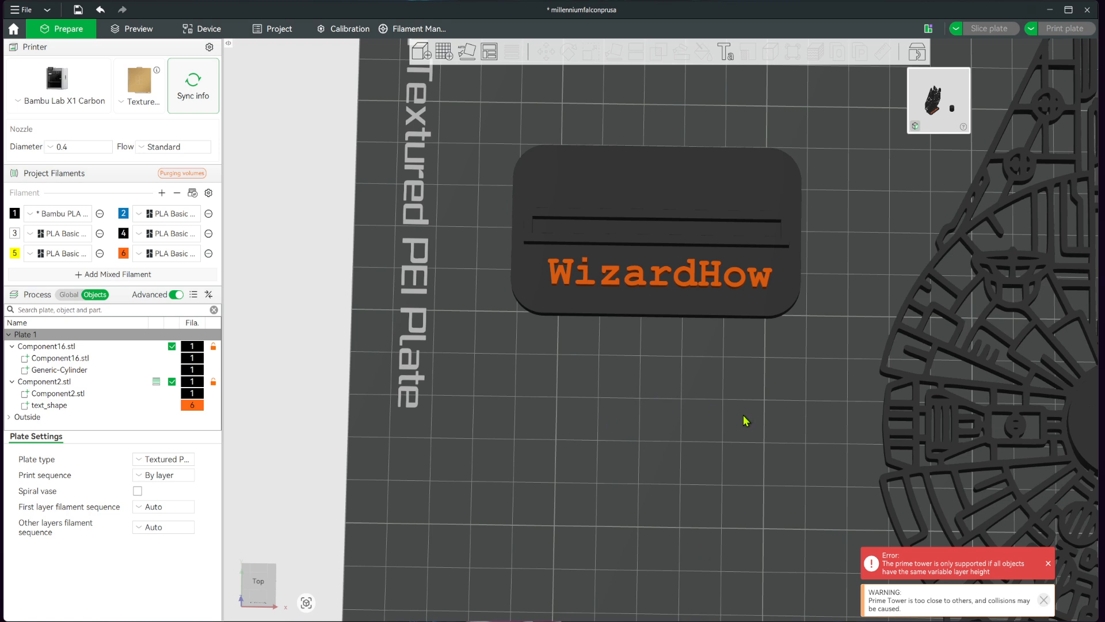
# Run Fix model on the display base, Component2.stl.
pyautogui.moveTo(745, 415); pyautogui.dragTo(750, 424)
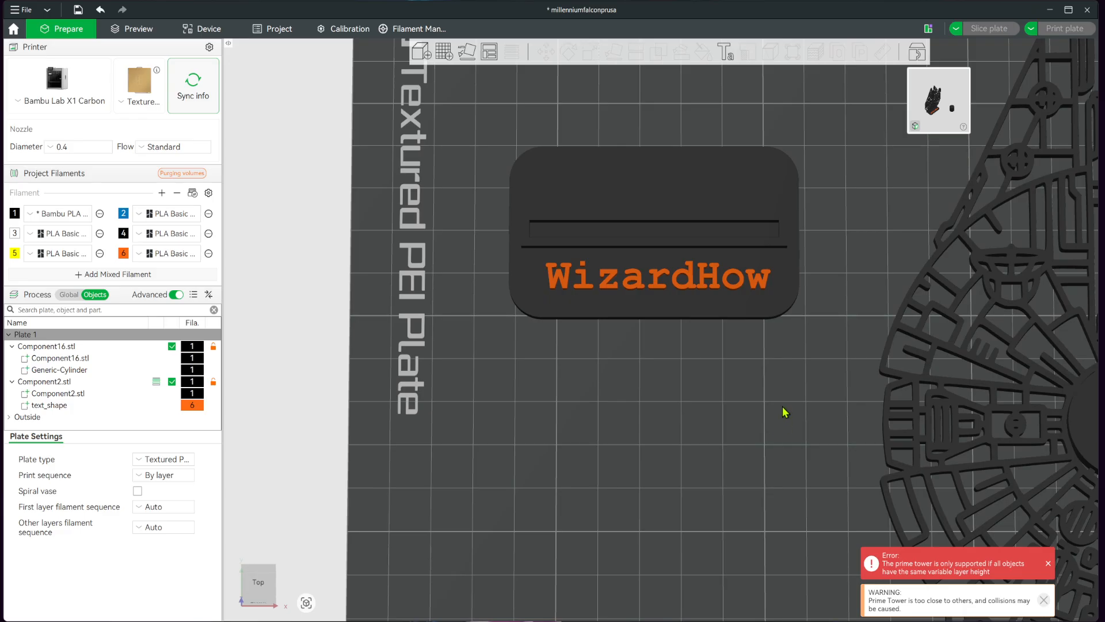
pyautogui.click(701, 311)
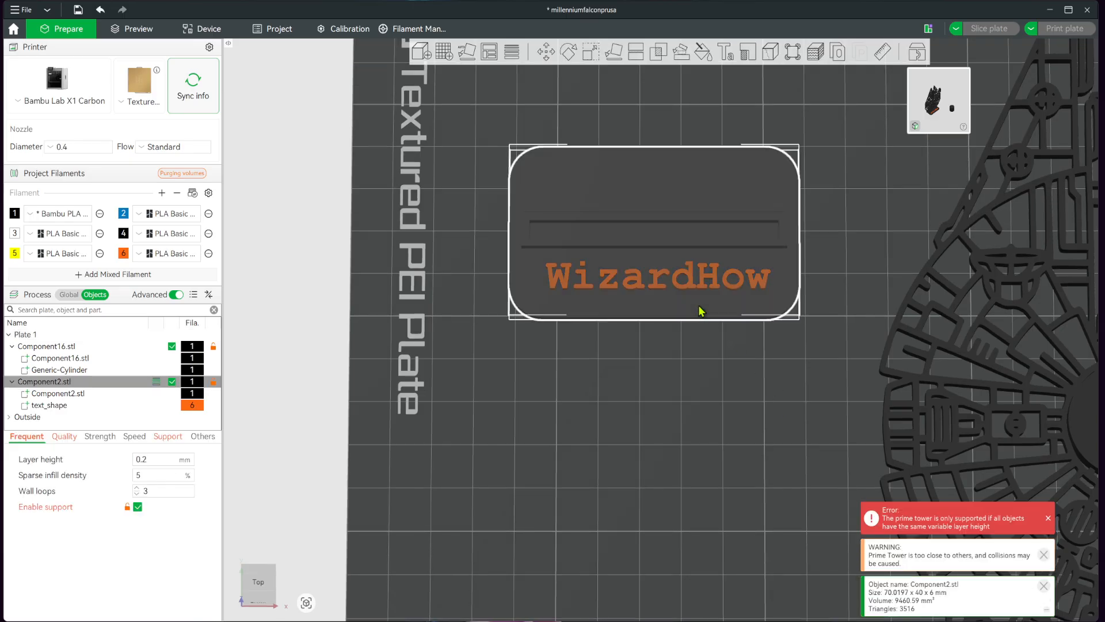
pyautogui.rightClick(702, 311)
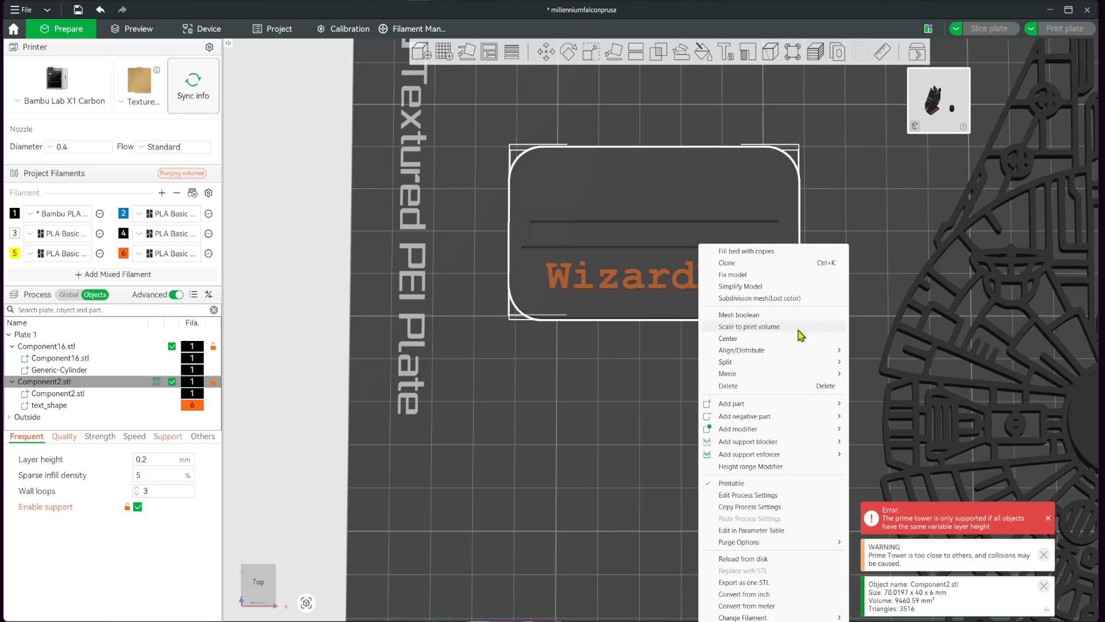
pyautogui.click(754, 278)
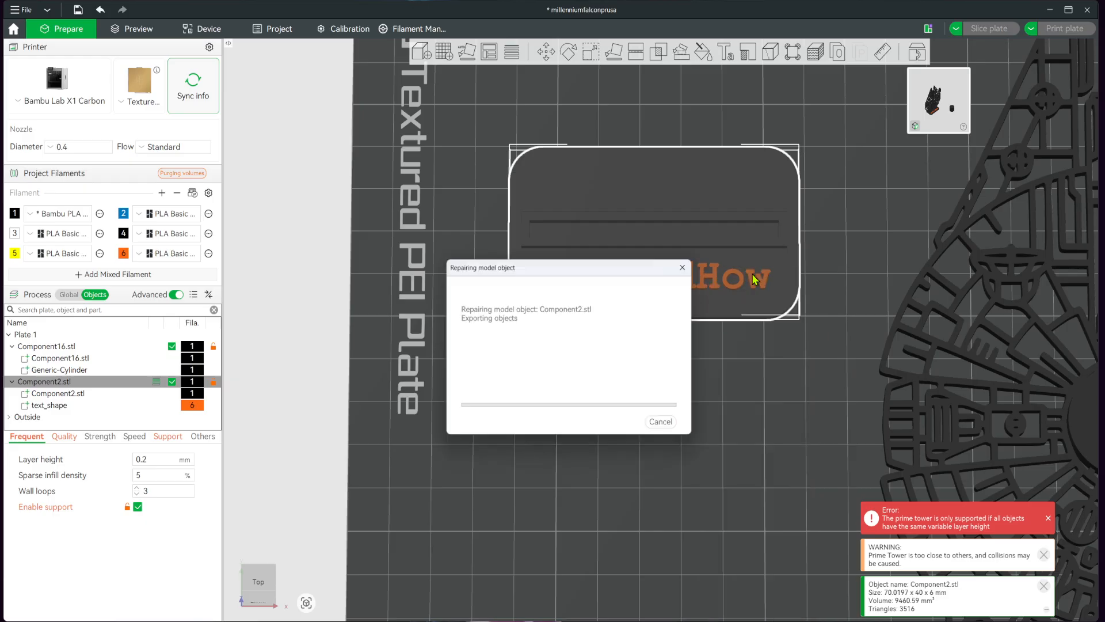